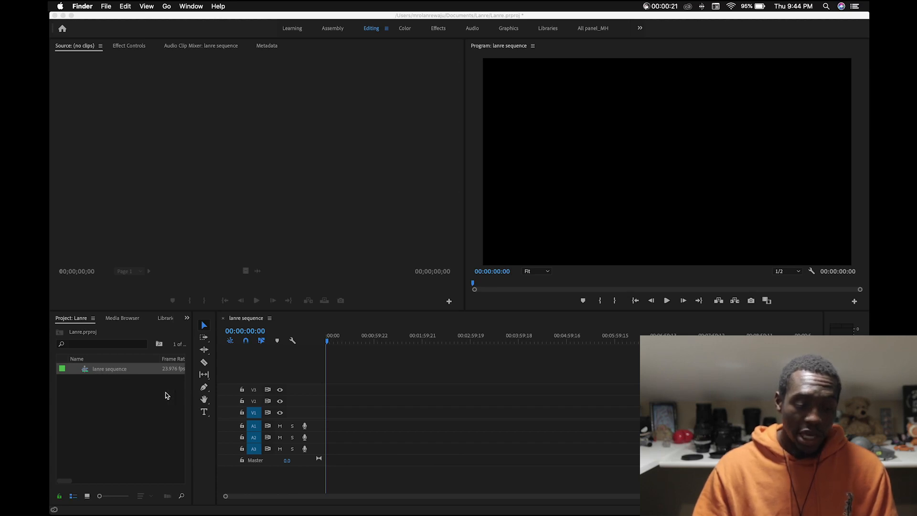
pyautogui.click(82, 427)
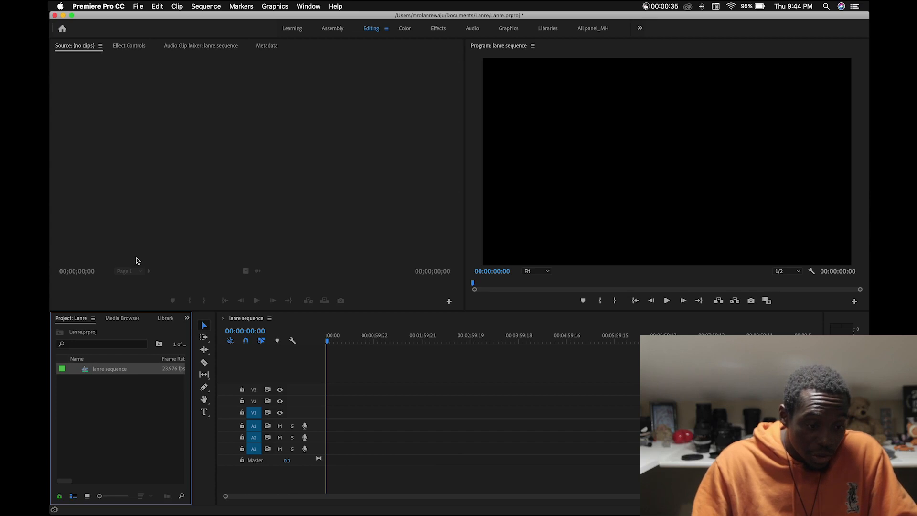
pyautogui.click(121, 418)
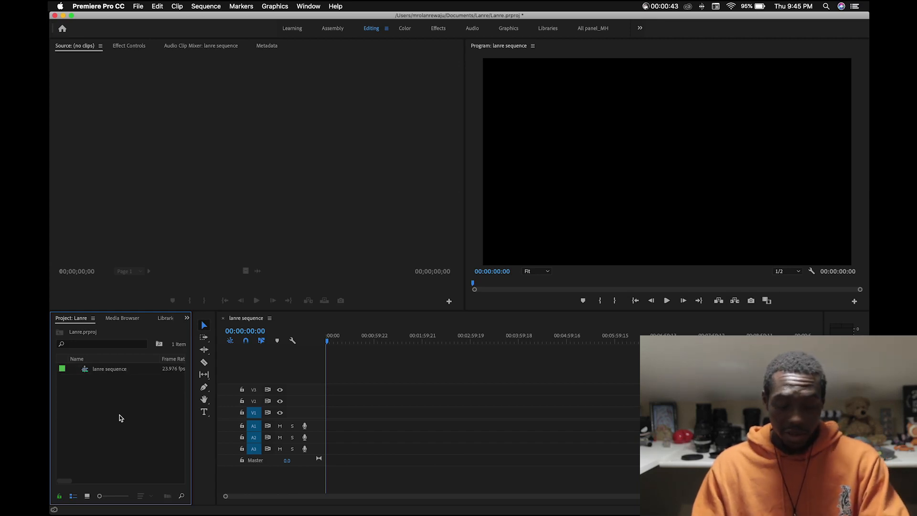
pyautogui.doubleClick(121, 418)
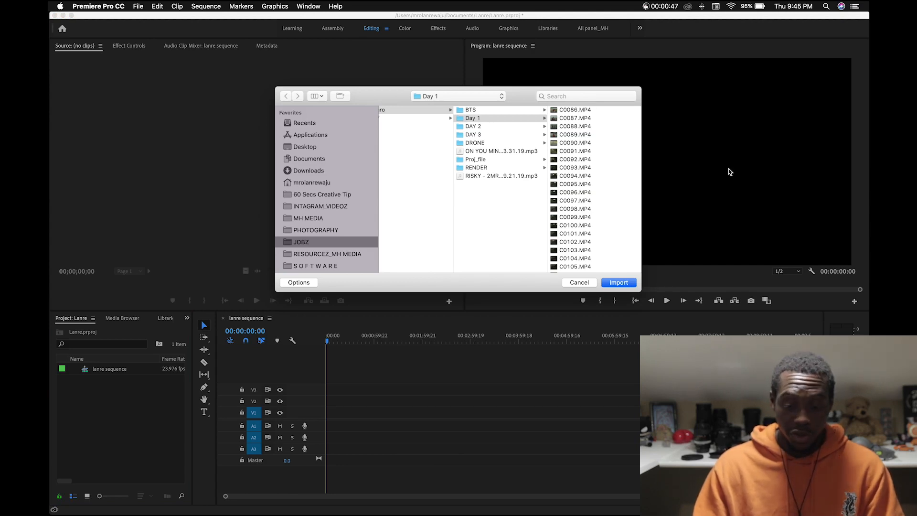
pyautogui.click(579, 282)
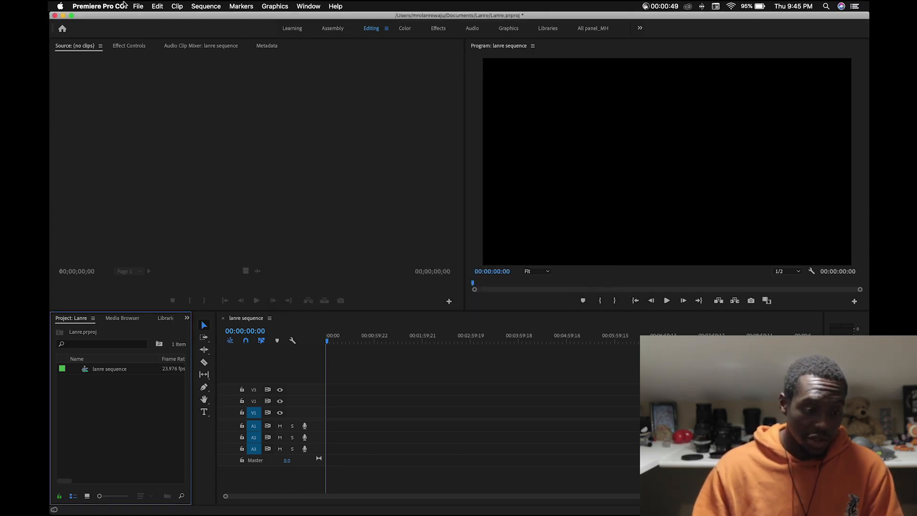
# Open the media import dialog and preview the clips C0086.MP4 through C0093.MP4 in the Day 1 folder
pyautogui.click(137, 7)
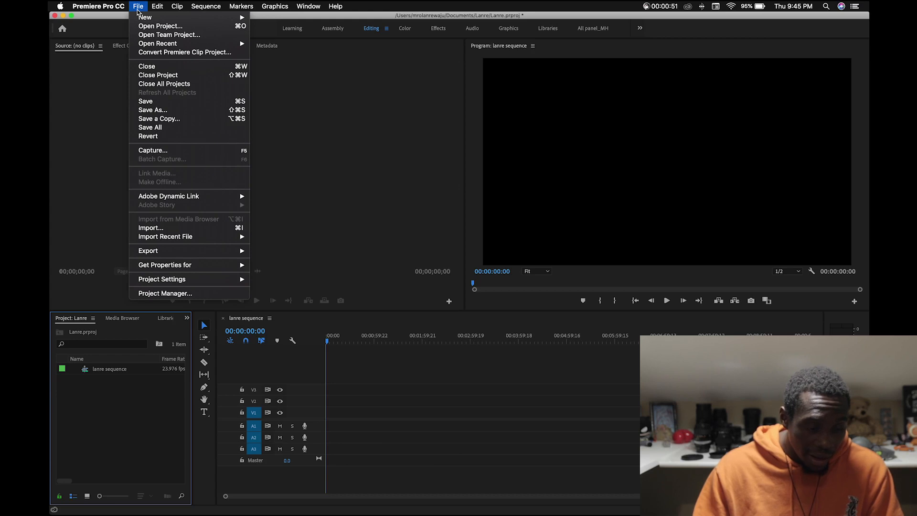
pyautogui.moveTo(148, 19)
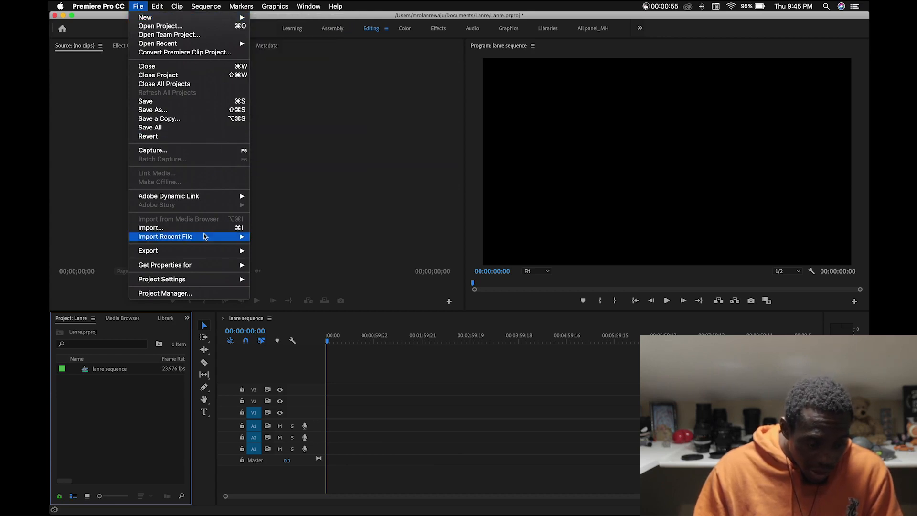
pyautogui.click(208, 228)
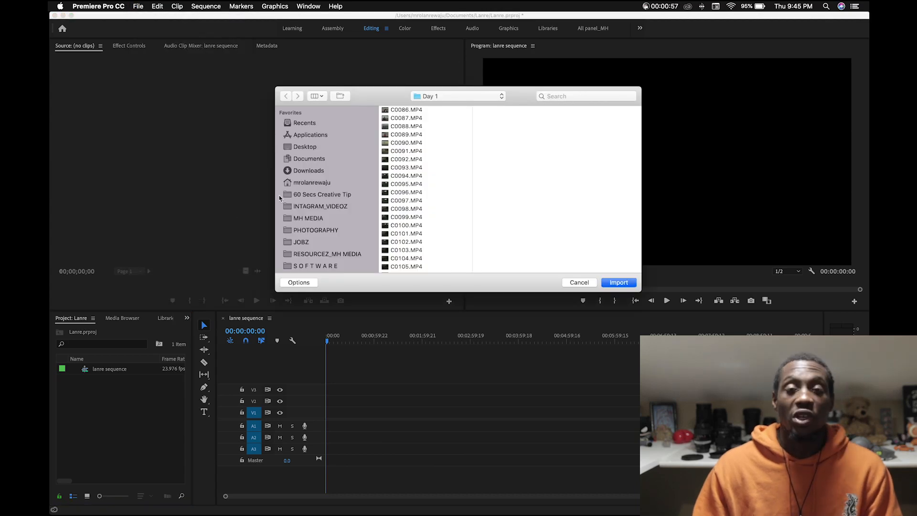
pyautogui.click(402, 110)
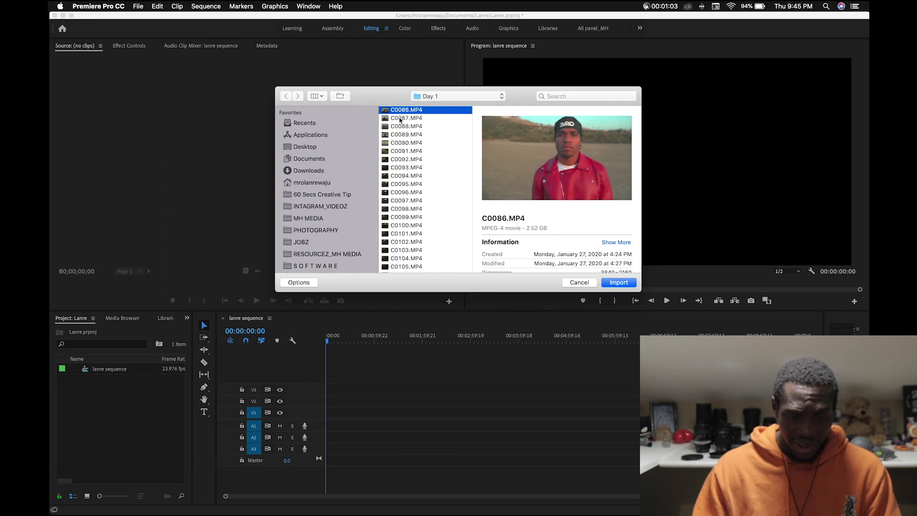
pyautogui.click(400, 119)
pyautogui.press('Down')
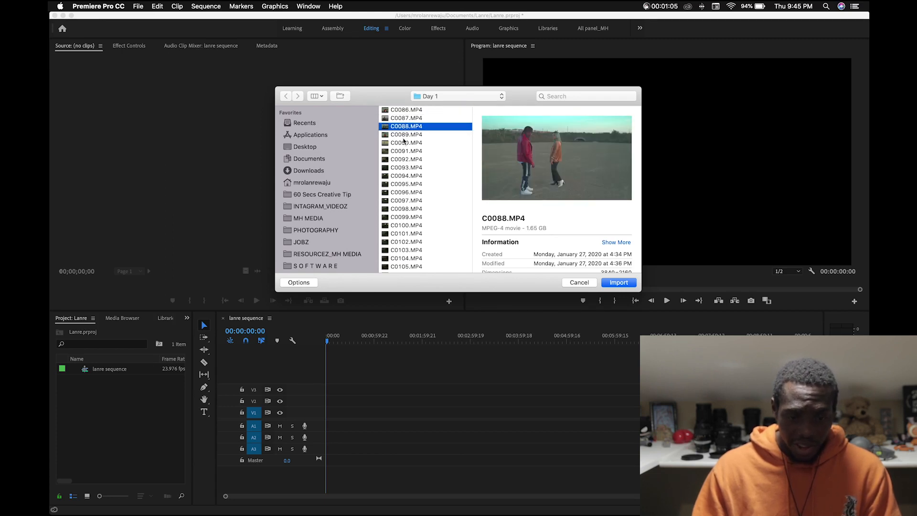
pyautogui.click(403, 136)
pyautogui.click(404, 143)
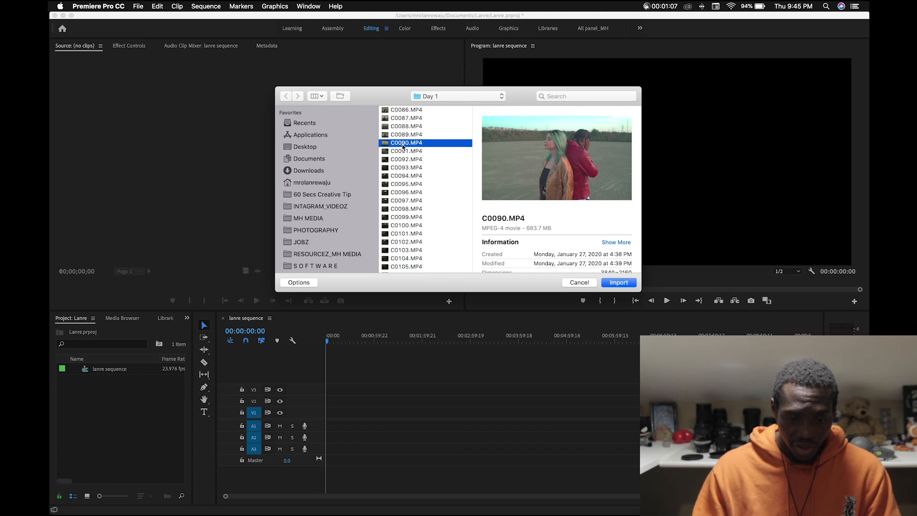
pyautogui.click(403, 152)
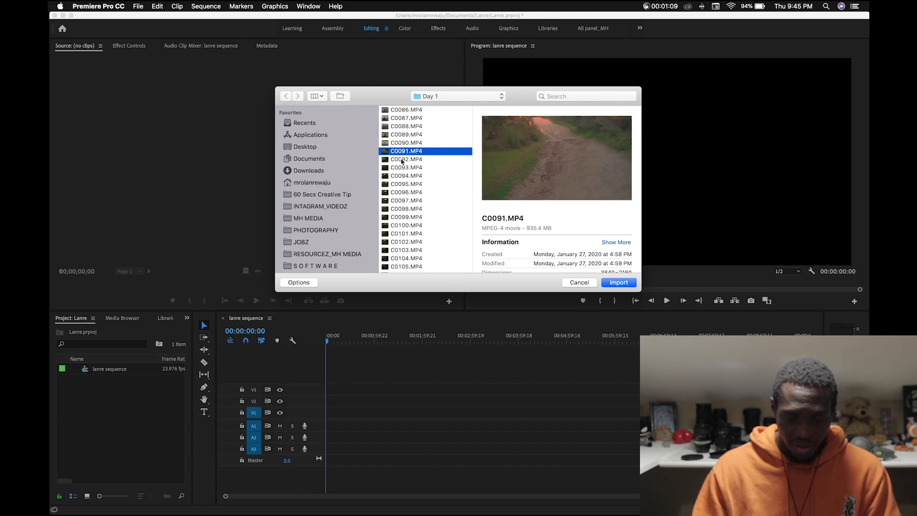
pyautogui.click(402, 161)
pyautogui.click(403, 168)
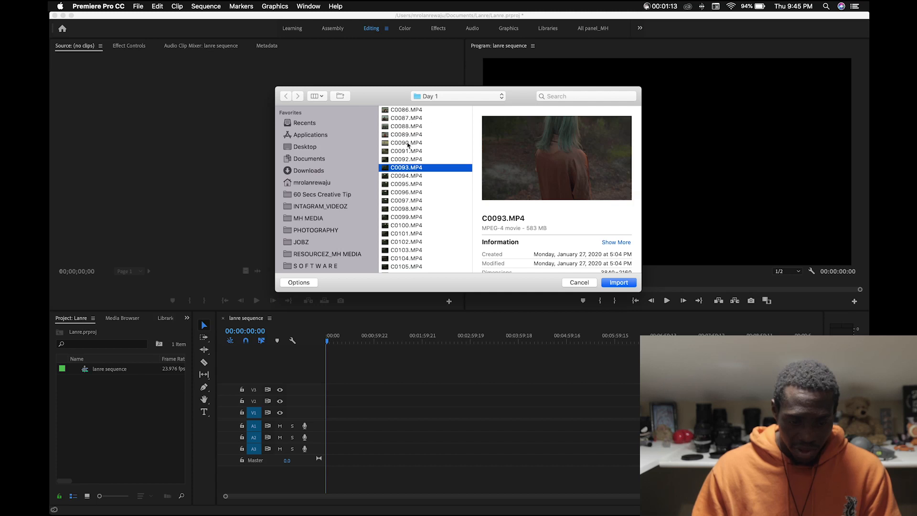
# Import the clips C0086.MP4, C0090.MP4, C0092.MP4, C0094.MP4, C0098.MP4 and C0101.MP4 from the Day 1 folder into the project
pyautogui.click(409, 111)
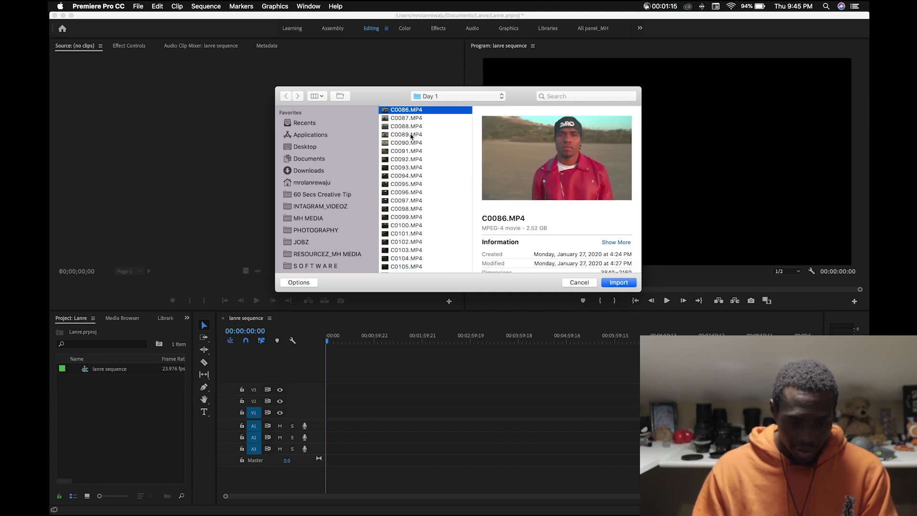
pyautogui.keyDown('super'); pyautogui.click(408, 143); pyautogui.keyUp('super')
pyautogui.keyDown('super'); pyautogui.click(408, 160); pyautogui.keyUp('super')
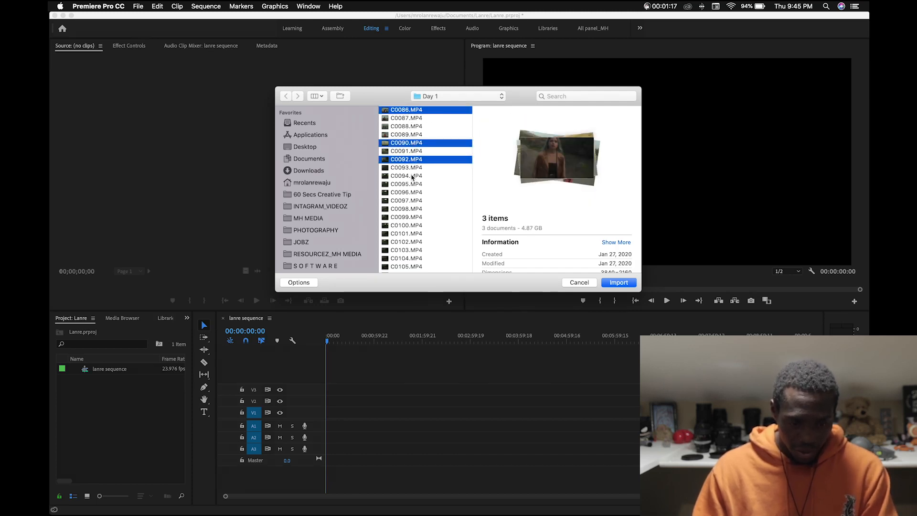
pyautogui.keyDown('super'); pyautogui.click(411, 177); pyautogui.keyUp('super')
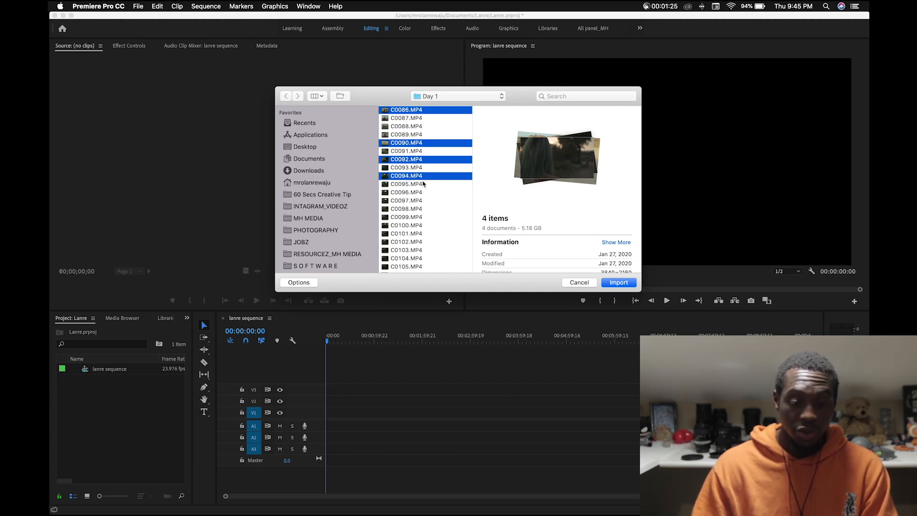
pyautogui.keyDown('super'); pyautogui.click(405, 212); pyautogui.keyUp('super')
pyautogui.keyDown('super'); pyautogui.click(407, 234); pyautogui.keyUp('super')
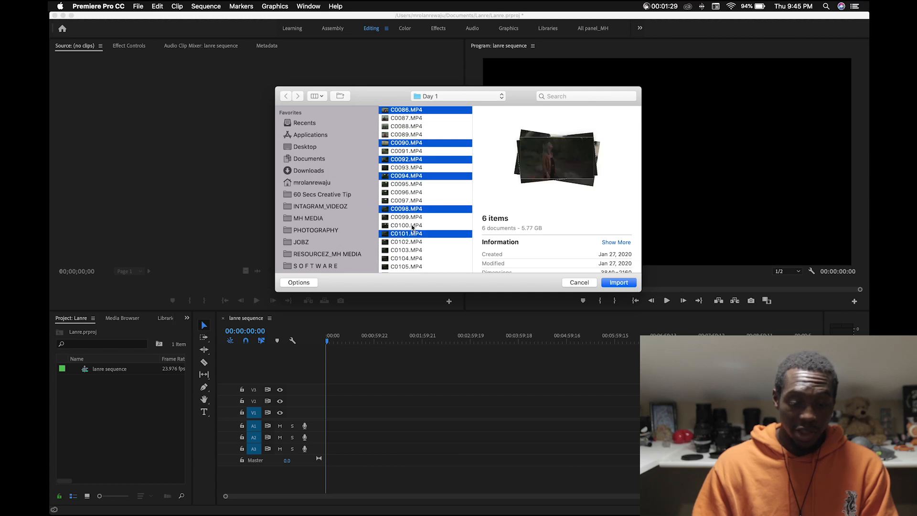
pyautogui.click(617, 282)
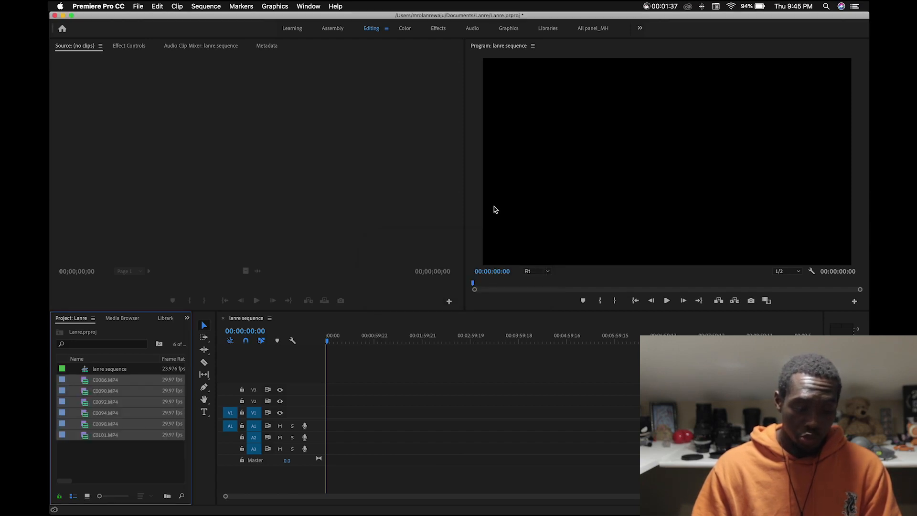
pyautogui.click(116, 458)
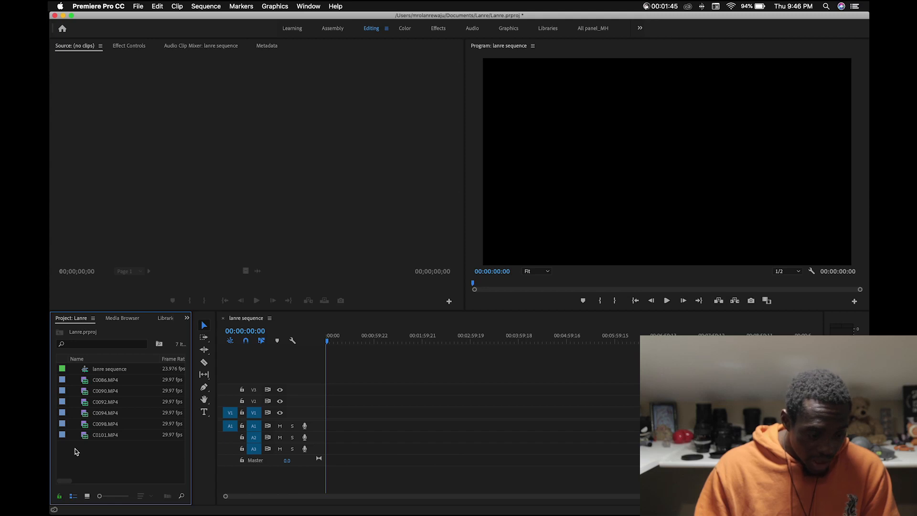
pyautogui.moveTo(75, 450); pyautogui.dragTo(112, 444)
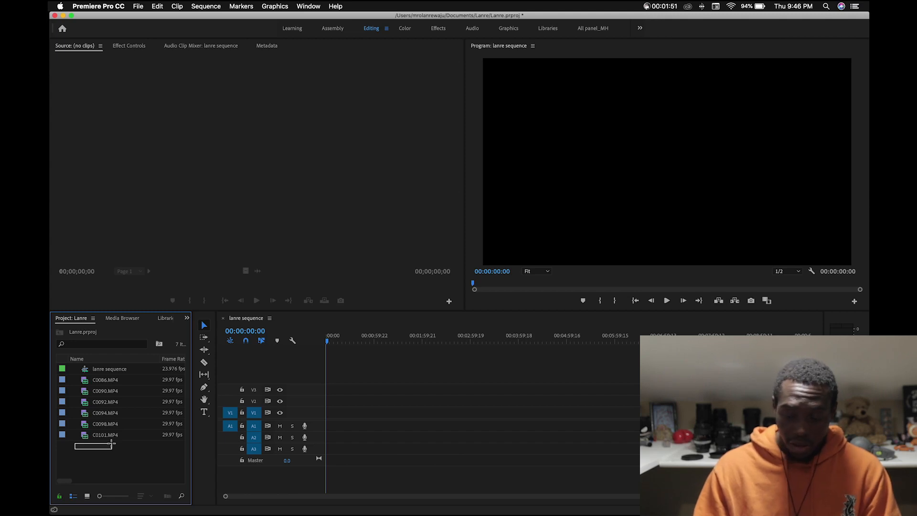
pyautogui.moveTo(112, 444); pyautogui.dragTo(130, 382)
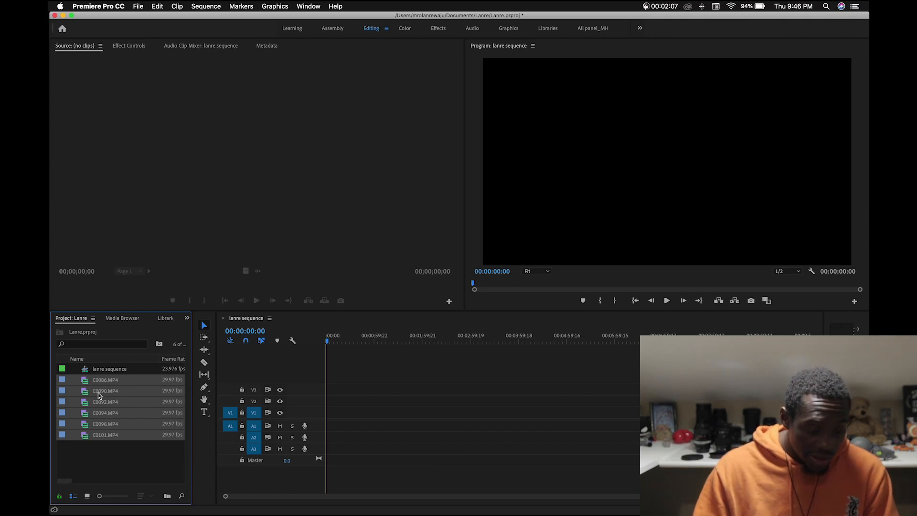
pyautogui.click(85, 453)
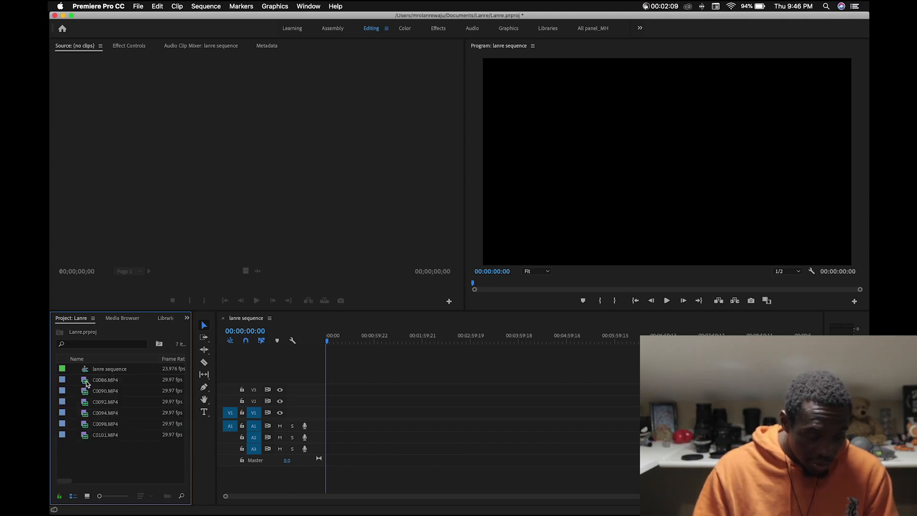
# Widen the project panel, then group clips C0086.MP4 and C0090.MP4 in a new, collapsed bin named "folder 1"
pyautogui.click(88, 382)
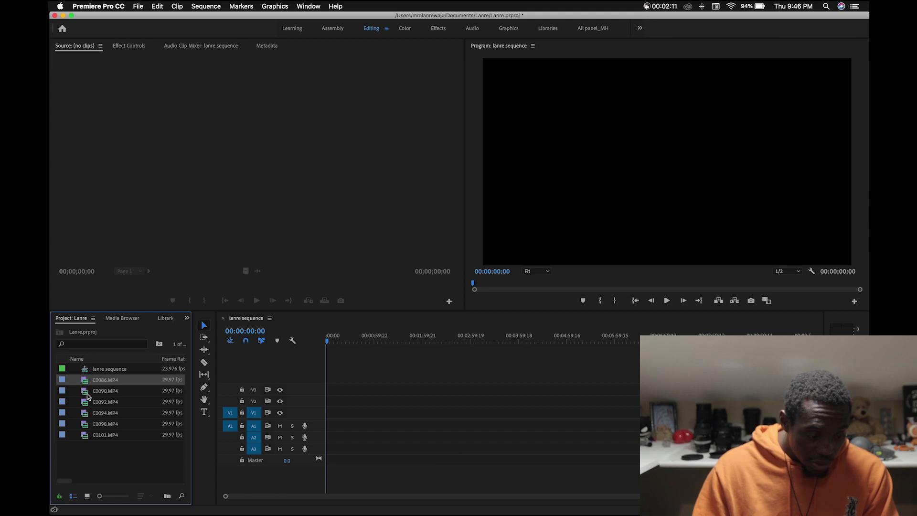
pyautogui.keyDown('shift'); pyautogui.click(88, 392); pyautogui.keyUp('shift')
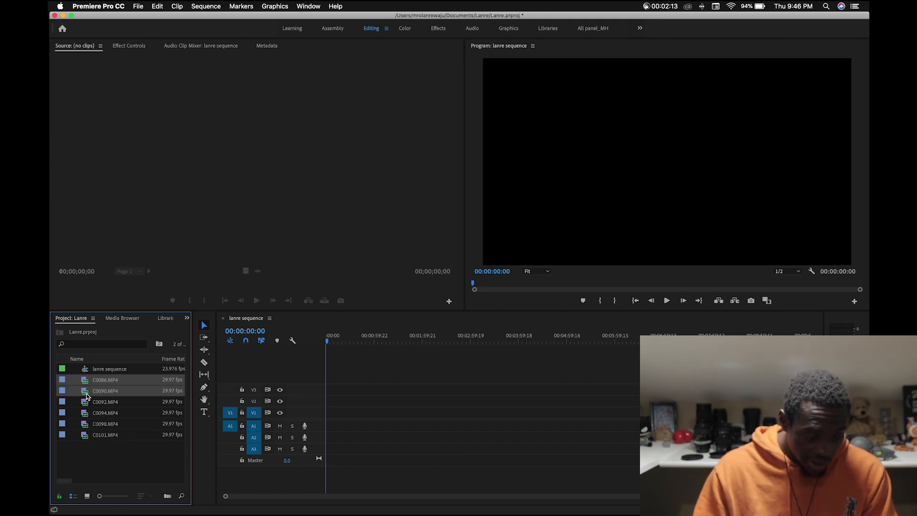
pyautogui.moveTo(86, 394)
pyautogui.mouseDown()
pyautogui.moveTo(121, 429)
pyautogui.moveTo(128, 447)
pyautogui.moveTo(117, 460)
pyautogui.moveTo(88, 386)
pyautogui.mouseUp()
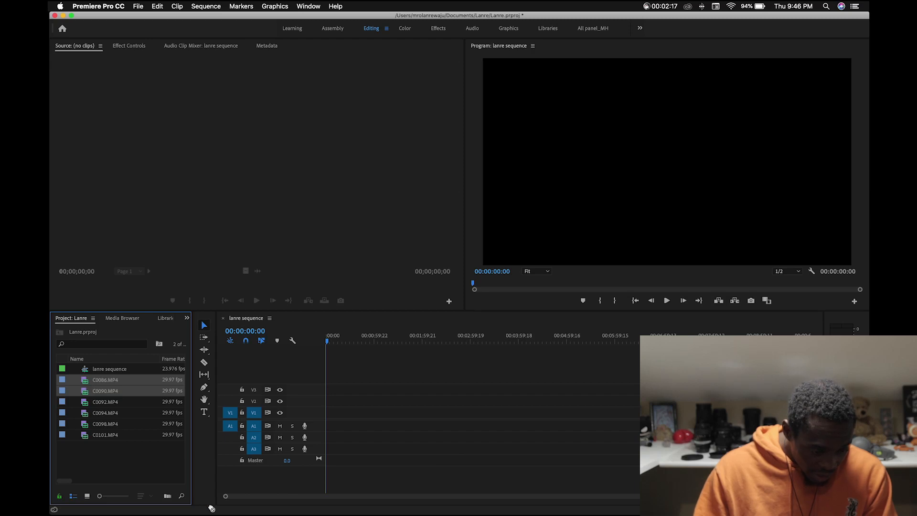
pyautogui.moveTo(193, 467); pyautogui.dragTo(232, 467)
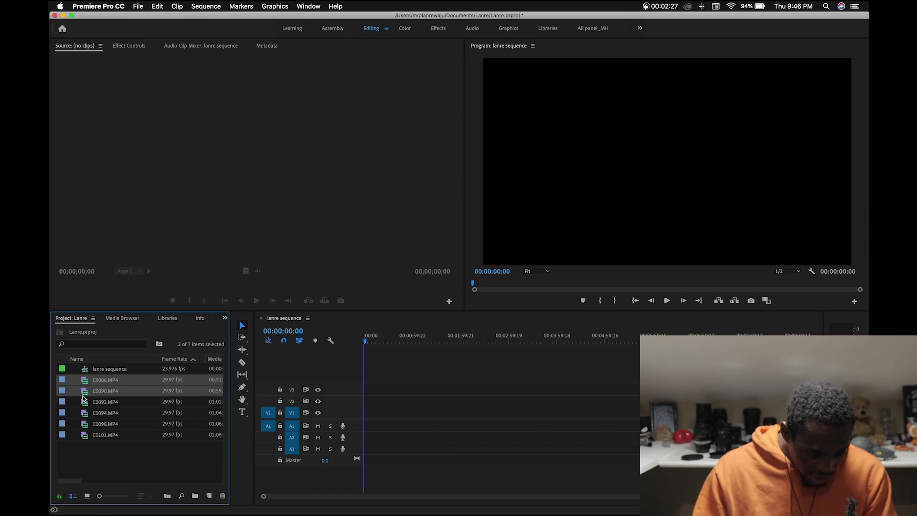
pyautogui.click(194, 498)
pyautogui.write('fo')
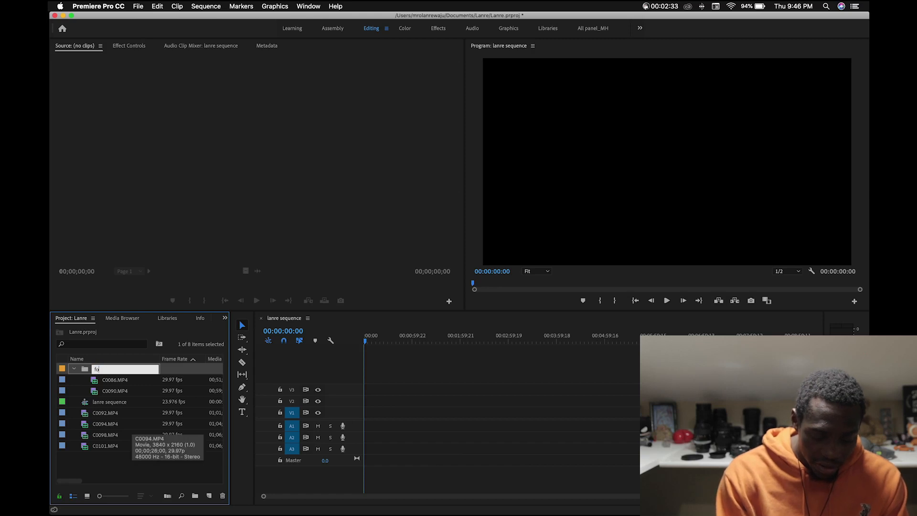
pyautogui.write('lder')
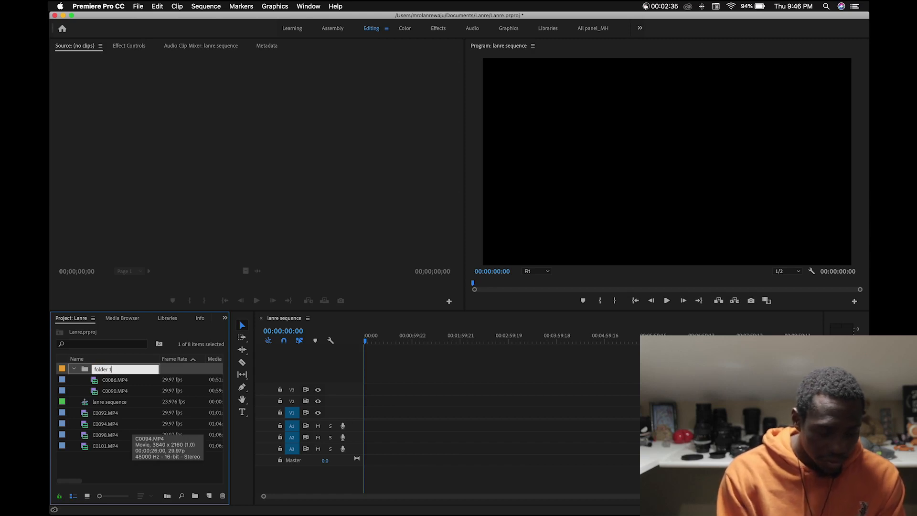
pyautogui.write(' 1')
pyautogui.press('Tab')
pyautogui.click(97, 456)
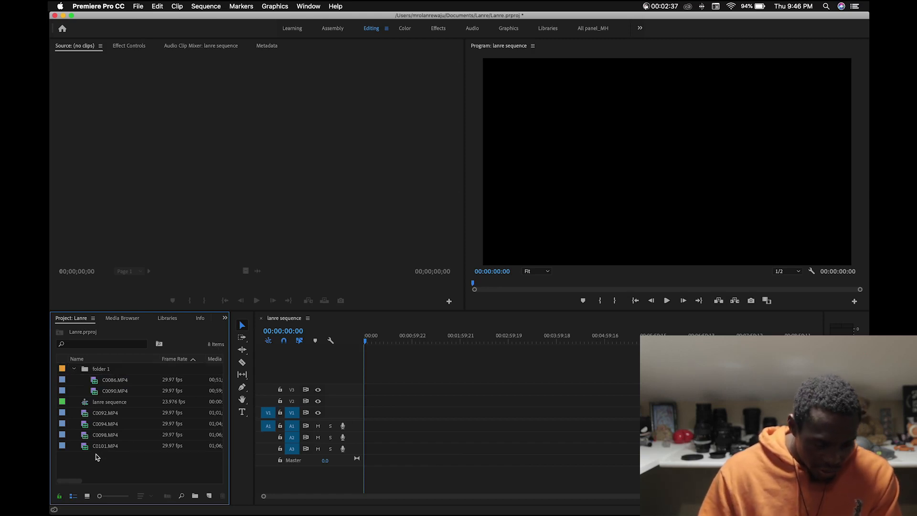
pyautogui.click(74, 368)
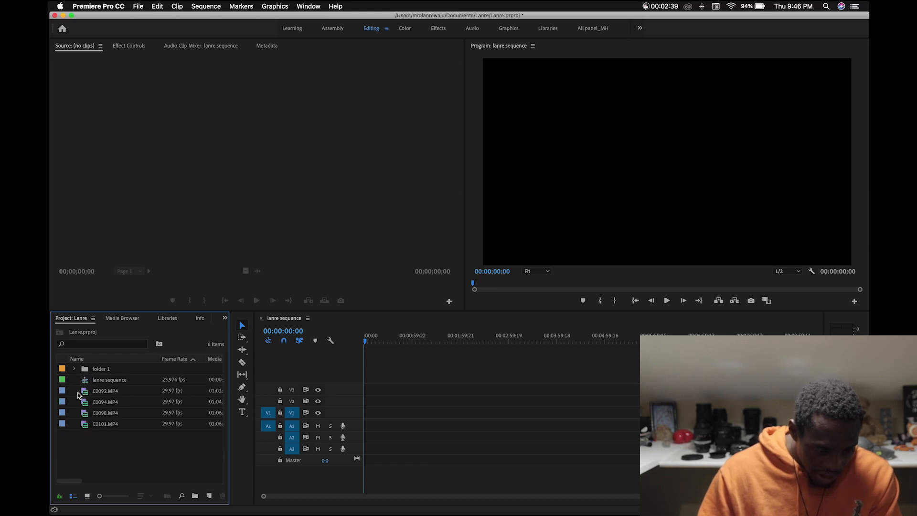
# Group clips C0092.MP4 and C0094.MP4 in a new bin named "folder 2" and collapse the bin
pyautogui.click(79, 394)
pyautogui.keyDown('shift'); pyautogui.click(87, 405); pyautogui.keyUp('shift')
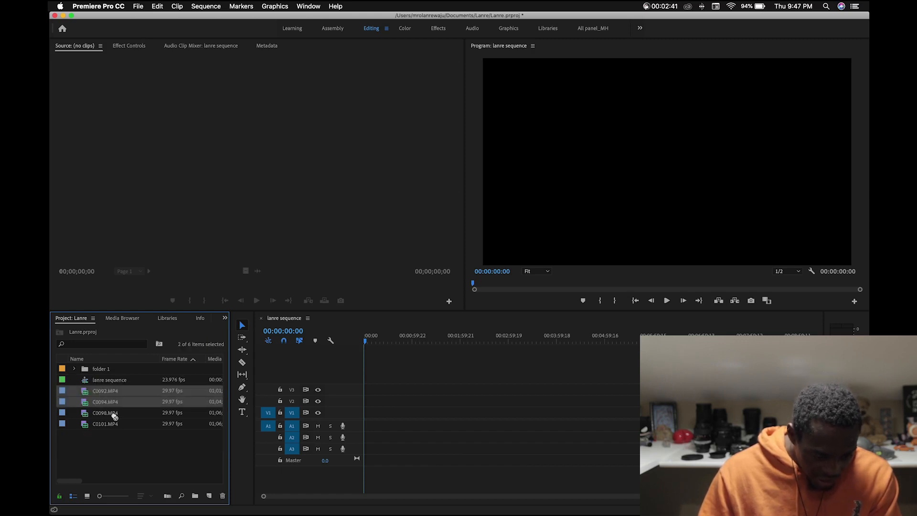
pyautogui.click(196, 496)
pyautogui.write('folder')
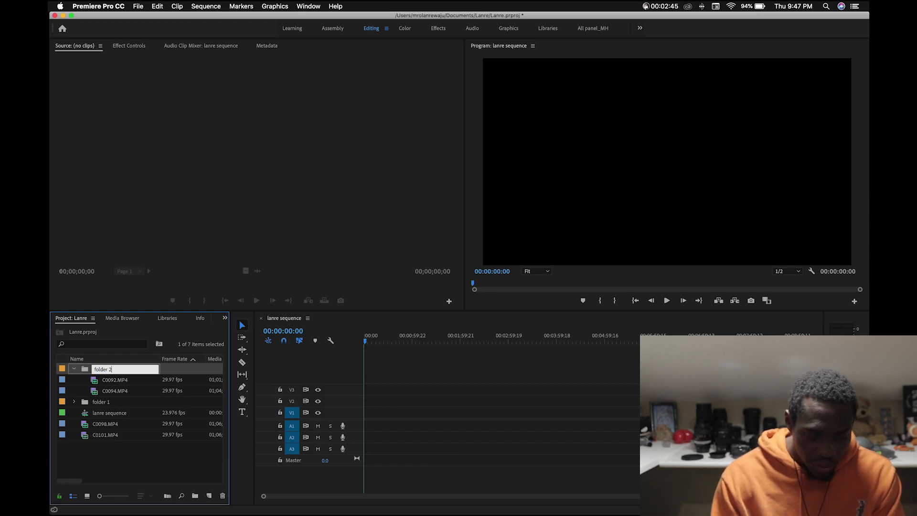
pyautogui.write(' 2')
pyautogui.press('Tab')
pyautogui.click(98, 450)
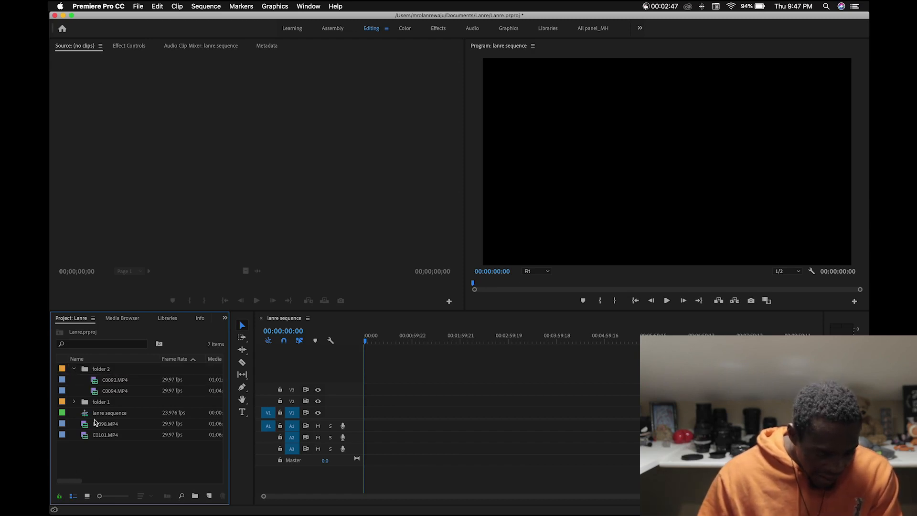
pyautogui.click(75, 371)
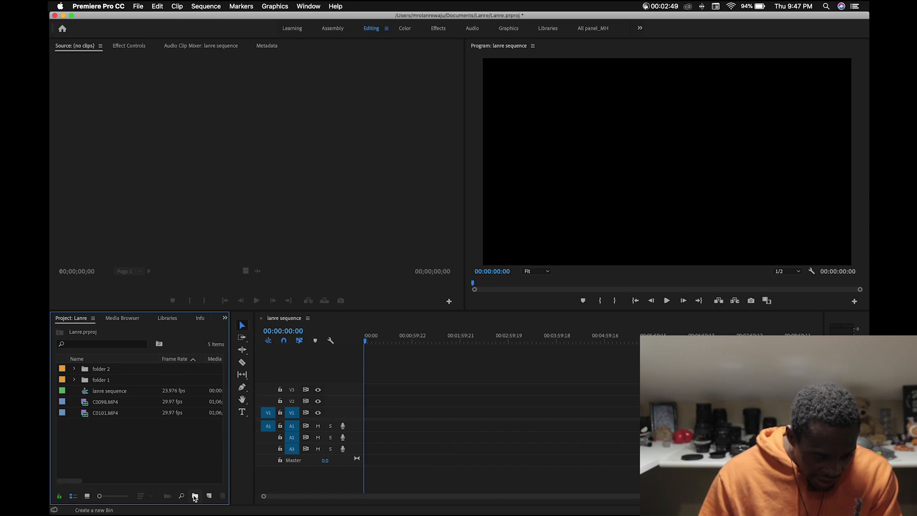
# Group clips C0098.MP4 and C0101.MP4 in a new bin named "folder 3" and collapse the bin
pyautogui.click(195, 495)
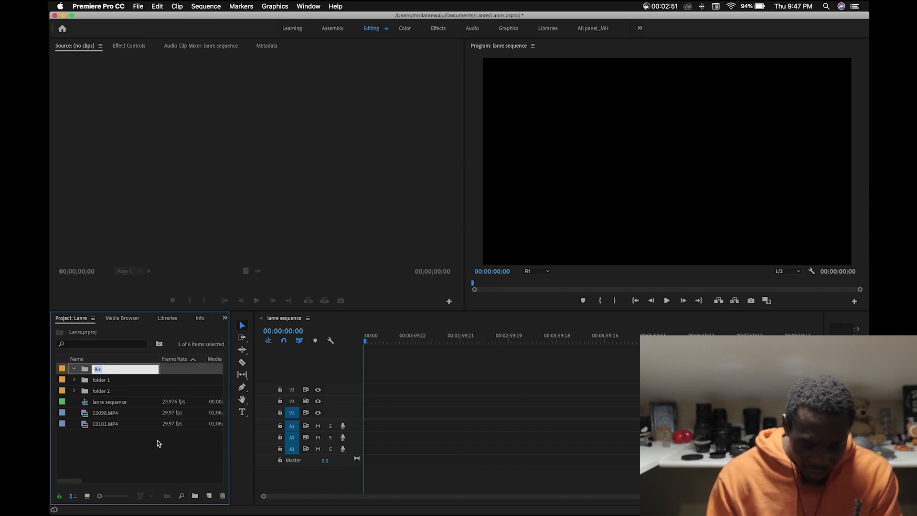
pyautogui.write('folder 3')
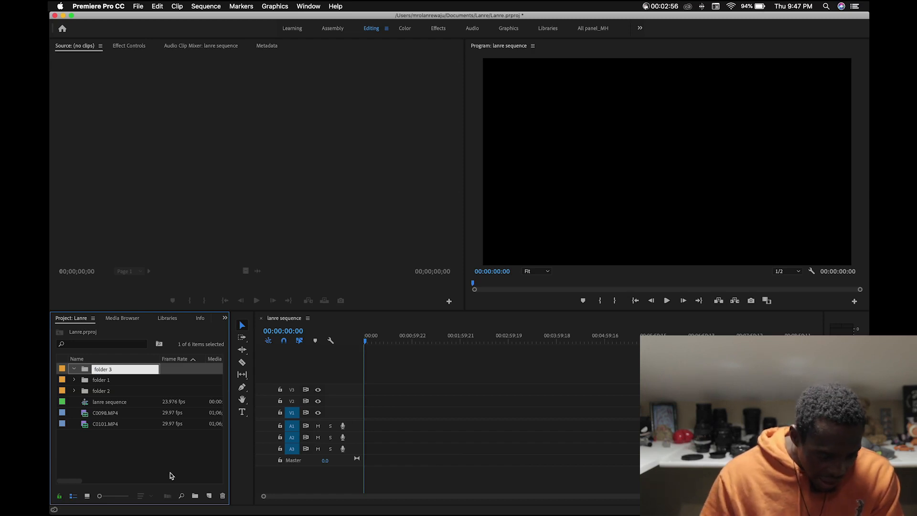
pyautogui.press('Return')
pyautogui.moveTo(79, 442); pyautogui.dragTo(97, 372)
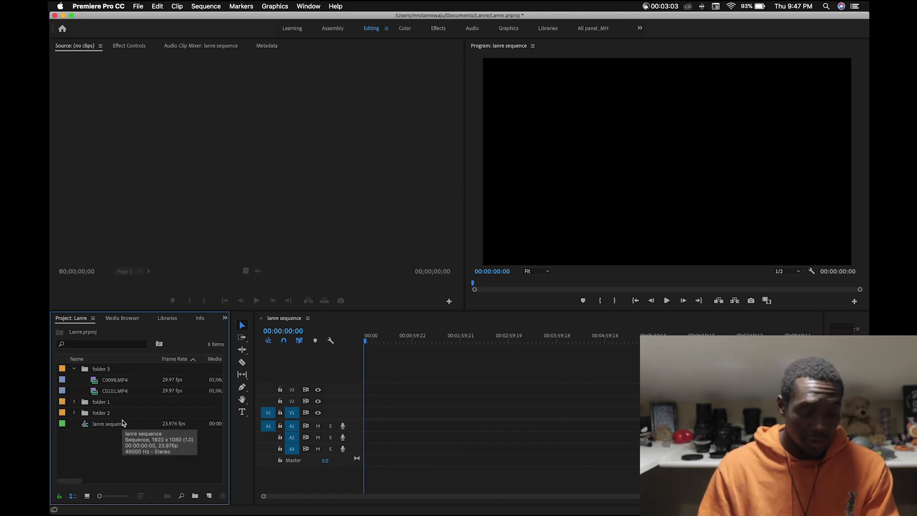
pyautogui.click(74, 369)
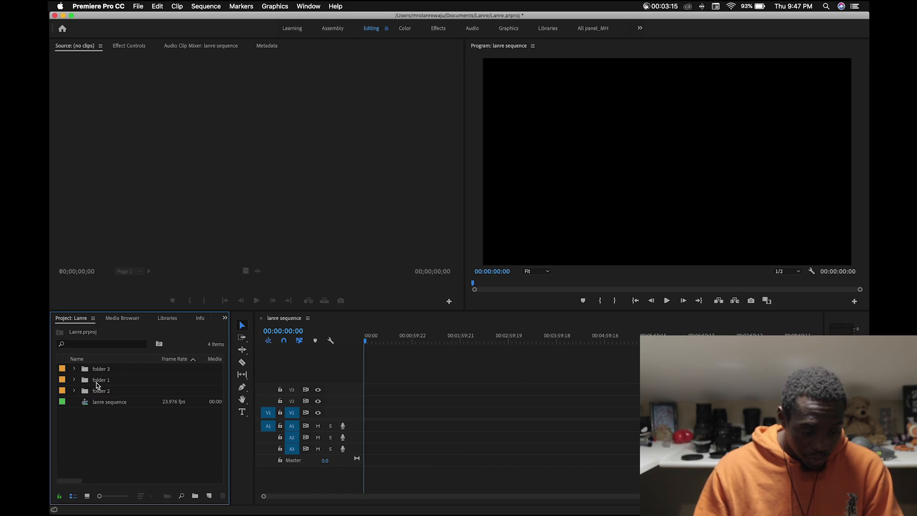
pyautogui.click(74, 369)
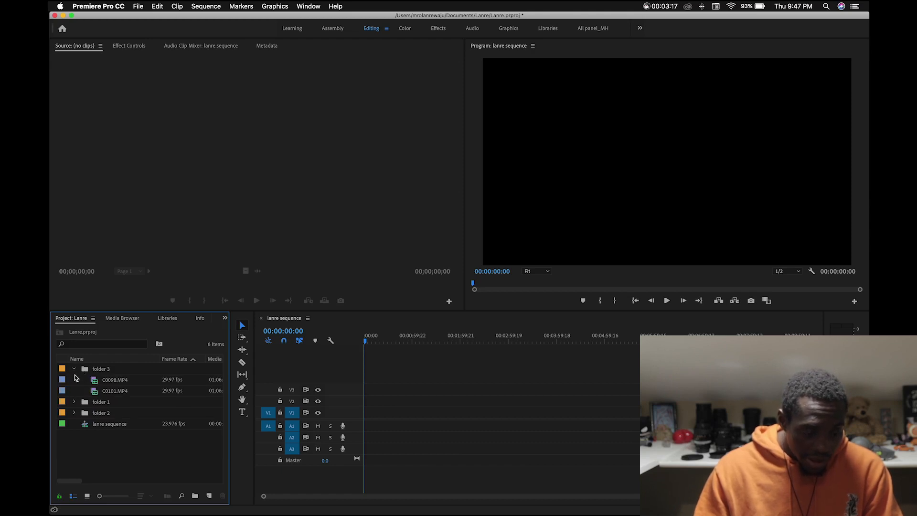
pyautogui.click(74, 369)
# Expand the bin "folder 2" and try the Forest and Caribbean label colours on clip C0092.MP4 before settling on Blue
pyautogui.click(74, 391)
pyautogui.click(94, 406)
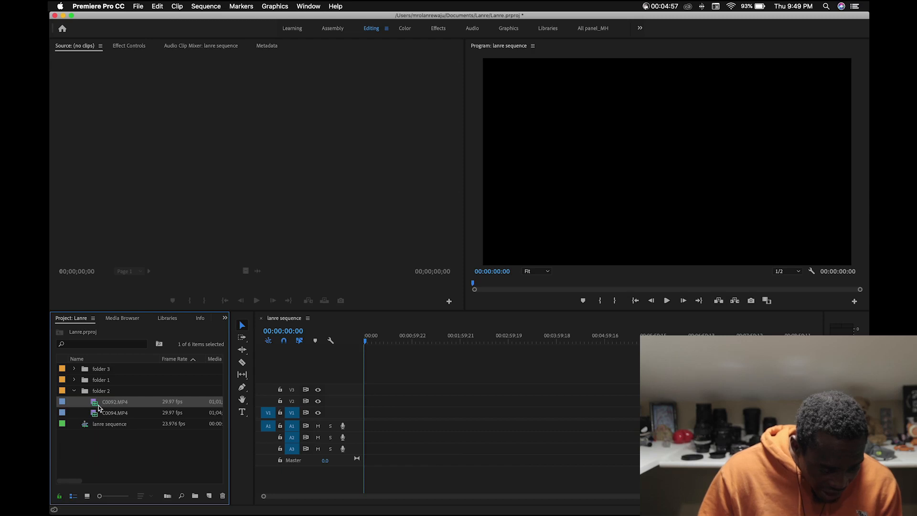
pyautogui.rightClick(66, 405)
pyautogui.moveTo(80, 405)
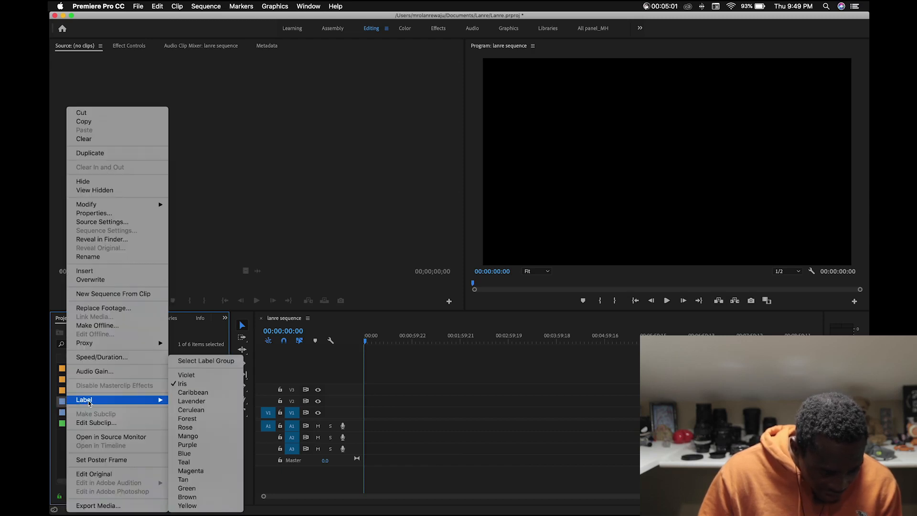
pyautogui.click(191, 419)
pyautogui.rightClick(69, 402)
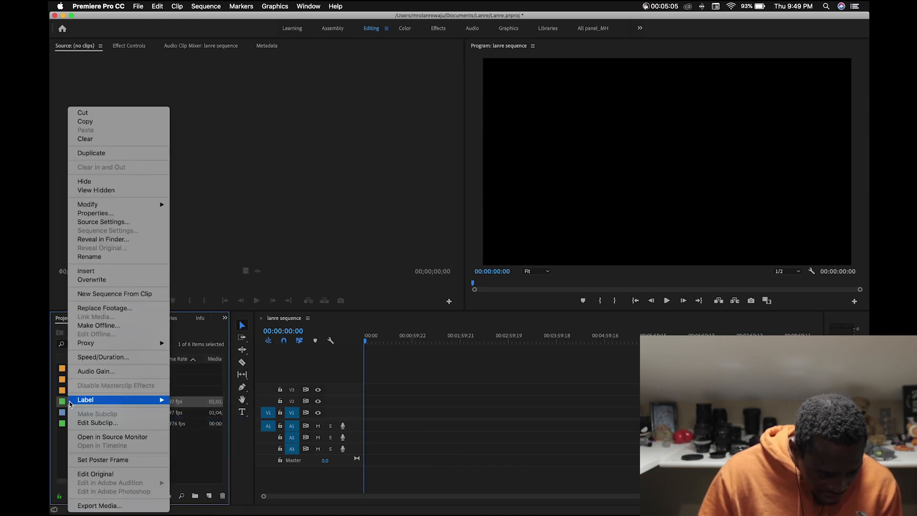
pyautogui.moveTo(126, 405)
pyautogui.click(192, 405)
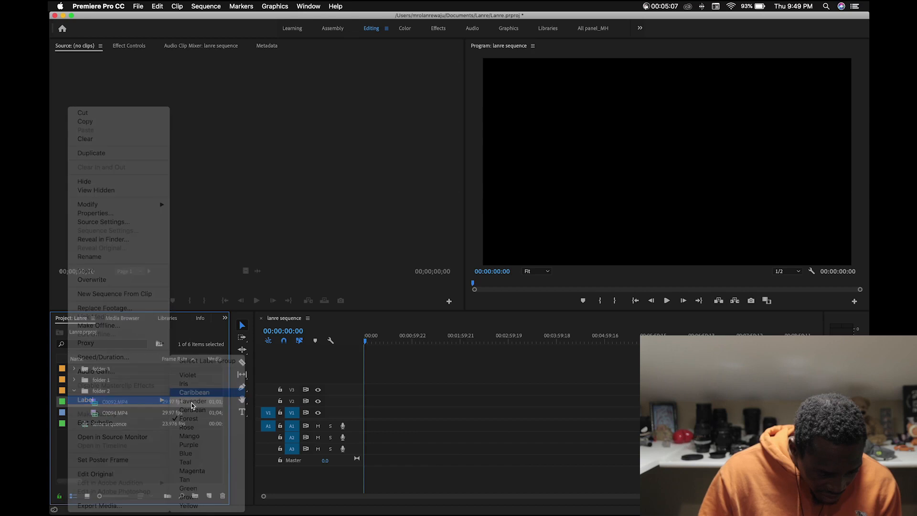
pyautogui.rightClick(64, 404)
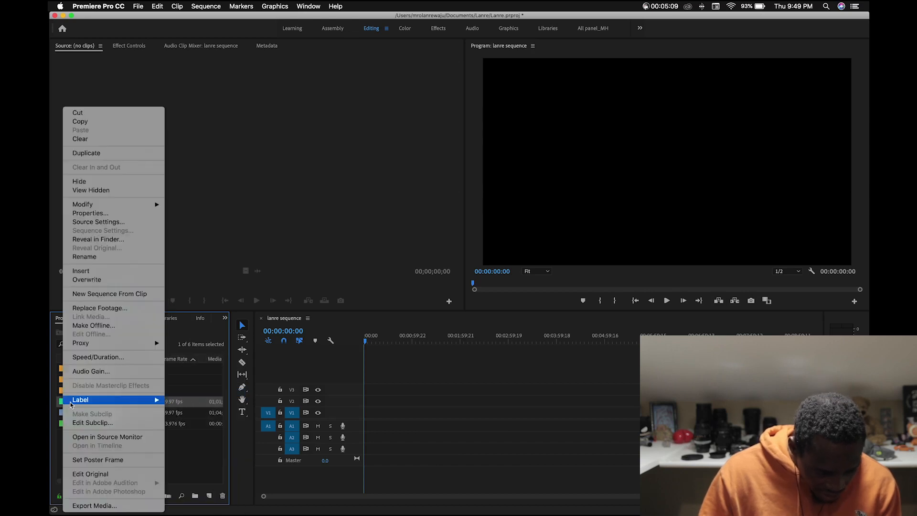
pyautogui.moveTo(133, 401)
pyautogui.click(189, 453)
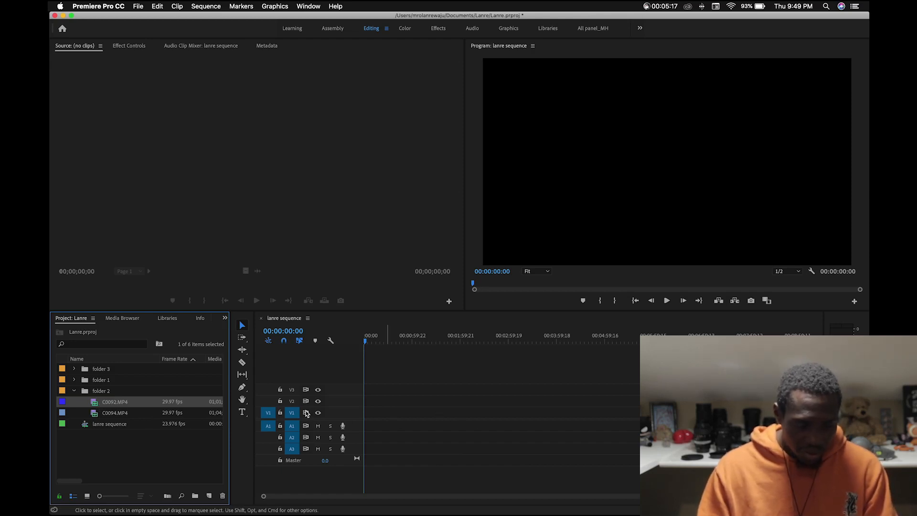
# Open clip C0092.MP4 in the Source monitor and mark its in point at 01;02;06;05 and its out point at 01;02;15;06
pyautogui.doubleClick(96, 405)
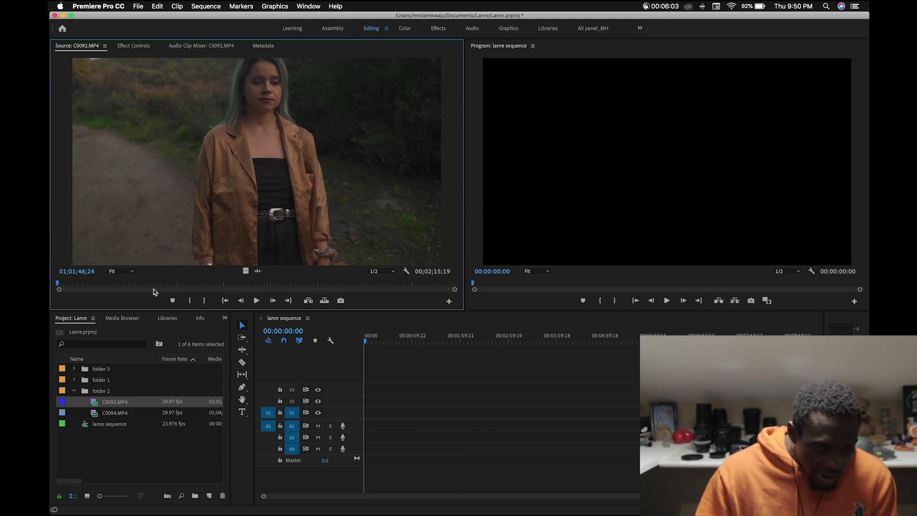
pyautogui.moveTo(58, 283); pyautogui.dragTo(112, 286)
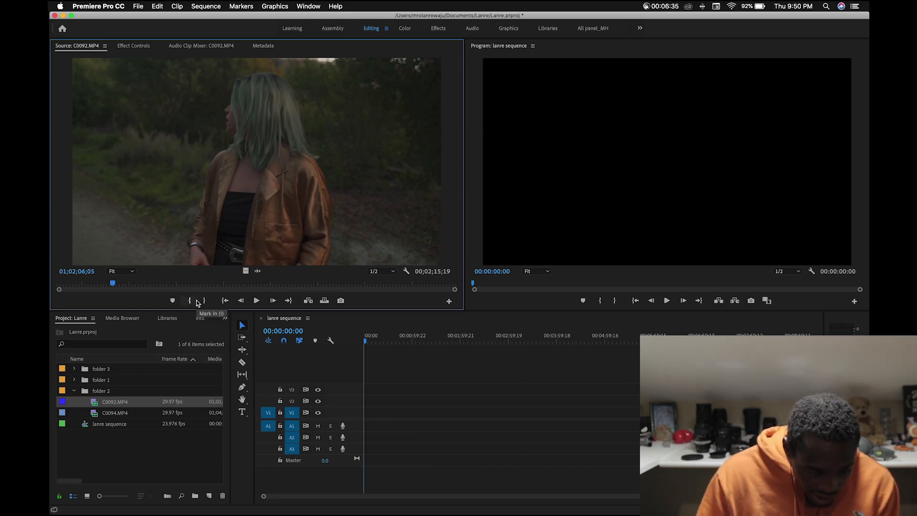
pyautogui.click(191, 301)
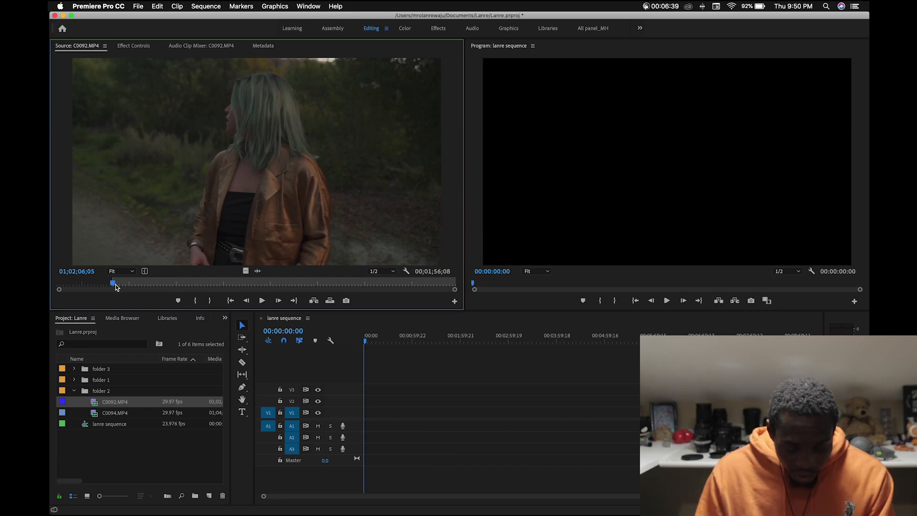
pyautogui.moveTo(115, 289); pyautogui.dragTo(141, 290)
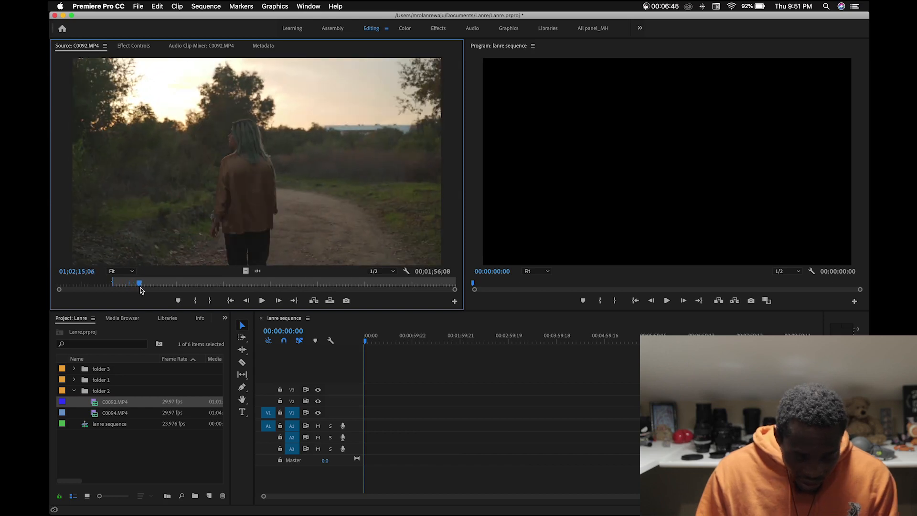
pyautogui.press('o')
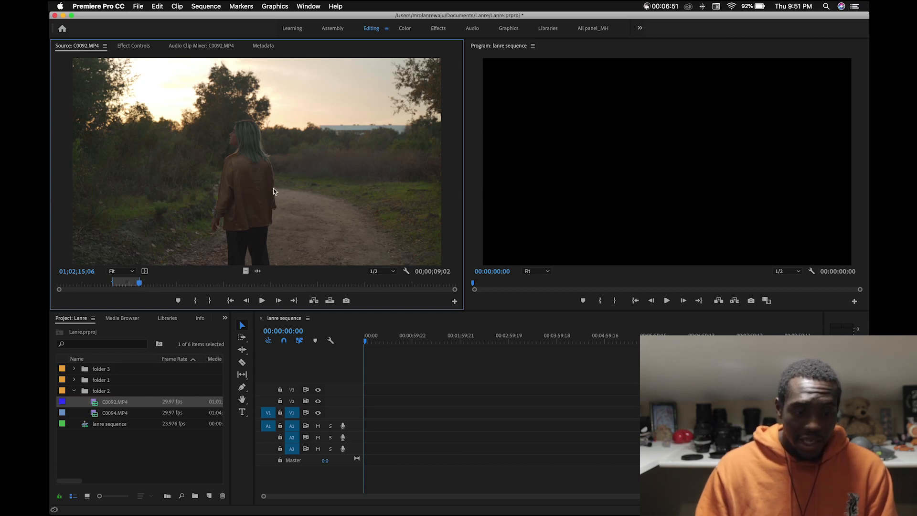
# Add the marked range of C0092.MP4 to the start of the sequence, keeping the existing sequence settings, and delete it from the timeline
pyautogui.moveTo(268, 191); pyautogui.dragTo(368, 427)
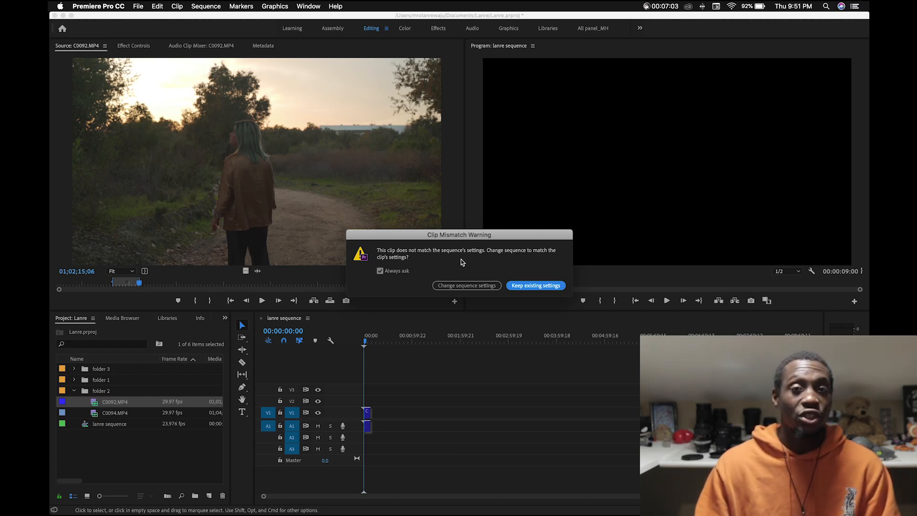
pyautogui.click(529, 286)
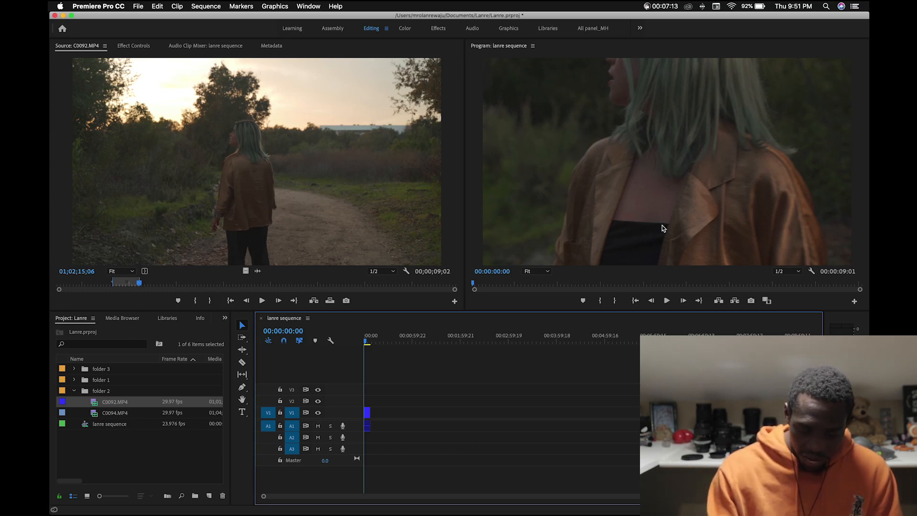
pyautogui.press('=')
pyautogui.press('=')
pyautogui.press('=')
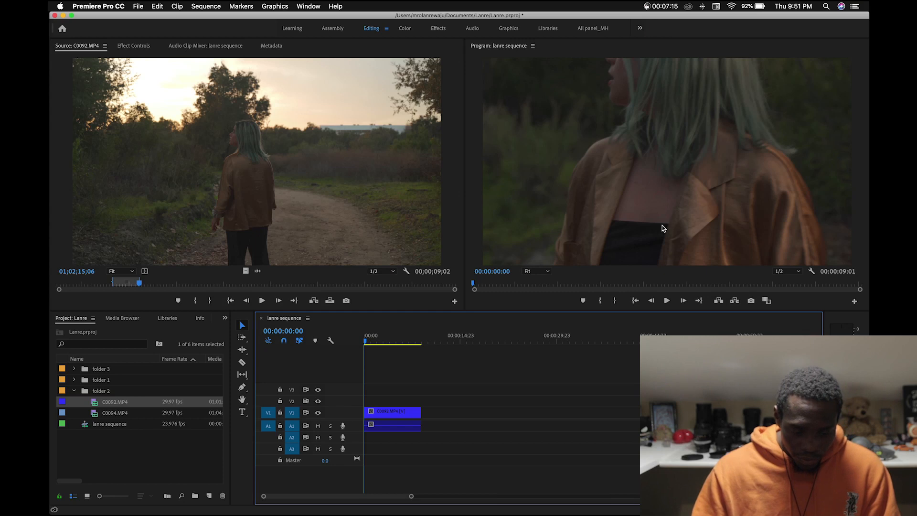
pyautogui.moveTo(364, 341)
pyautogui.mouseDown()
pyautogui.moveTo(421, 342)
pyautogui.moveTo(386, 331)
pyautogui.moveTo(363, 334)
pyautogui.moveTo(420, 338)
pyautogui.moveTo(368, 339)
pyautogui.mouseUp()
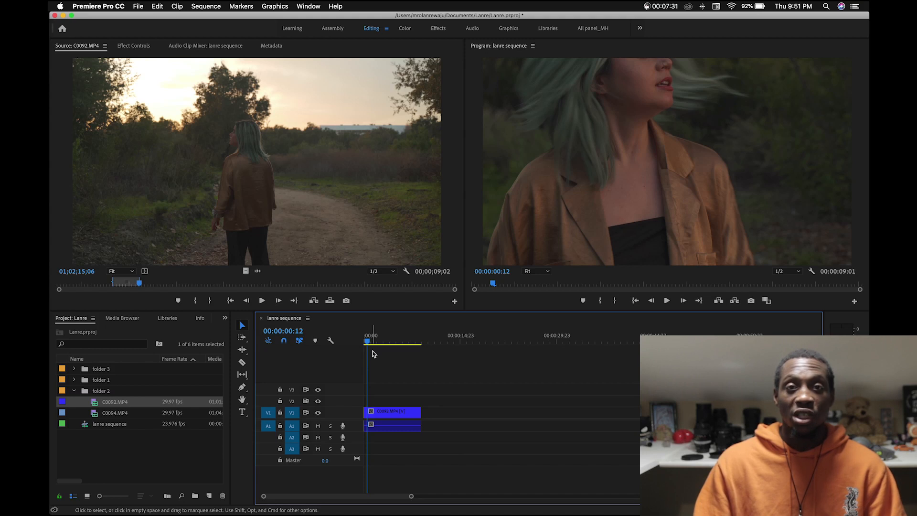
pyautogui.moveTo(442, 392); pyautogui.dragTo(385, 449)
pyautogui.press('Delete')
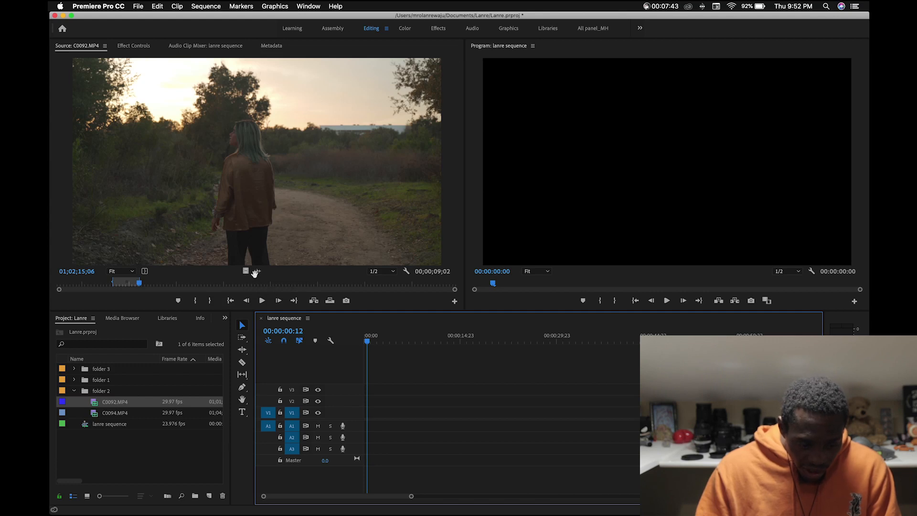
# Add only the audio of the marked C0092.MP4 range to track A1 and delete it again
pyautogui.moveTo(258, 272); pyautogui.dragTo(361, 426)
pyautogui.moveTo(444, 414); pyautogui.dragTo(393, 453)
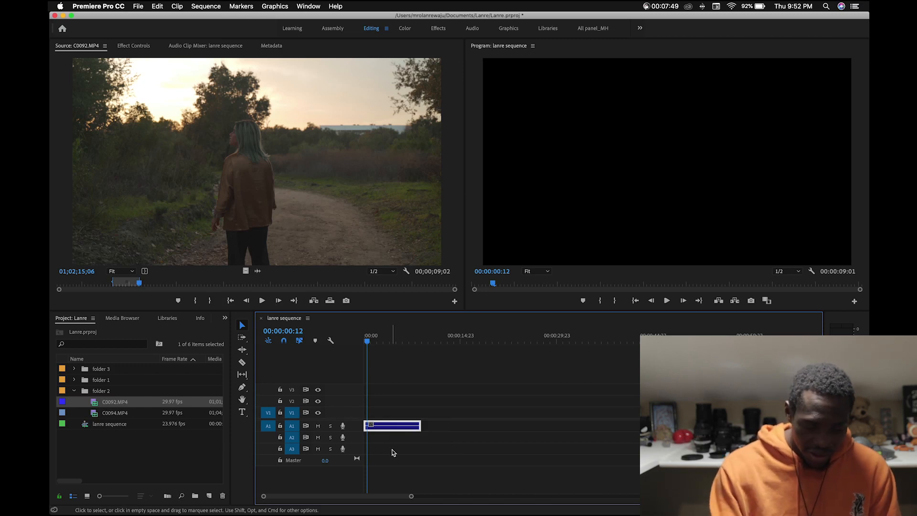
pyautogui.press('Delete')
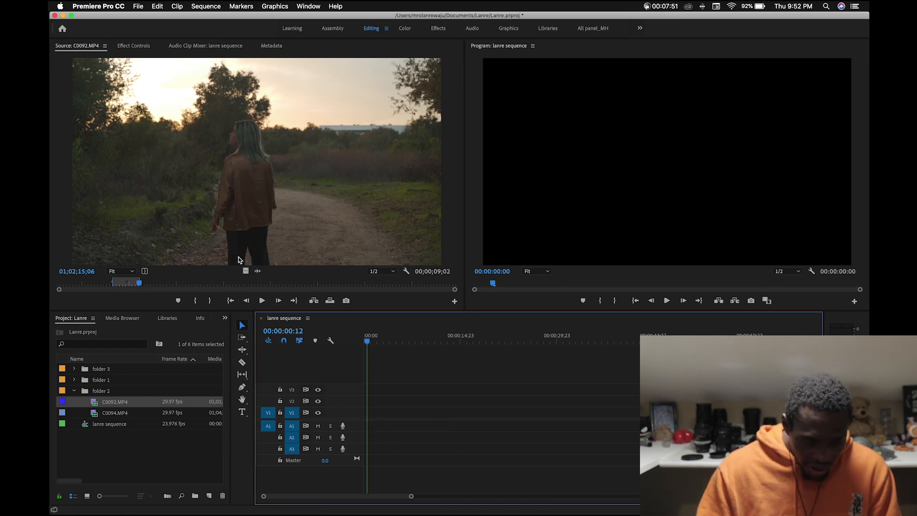
# Add only the video of the marked C0092.MP4 range to track V1 with existing sequence settings kept, and delete it again
pyautogui.click(245, 270)
pyautogui.moveTo(289, 318); pyautogui.dragTo(361, 416)
pyautogui.click(521, 286)
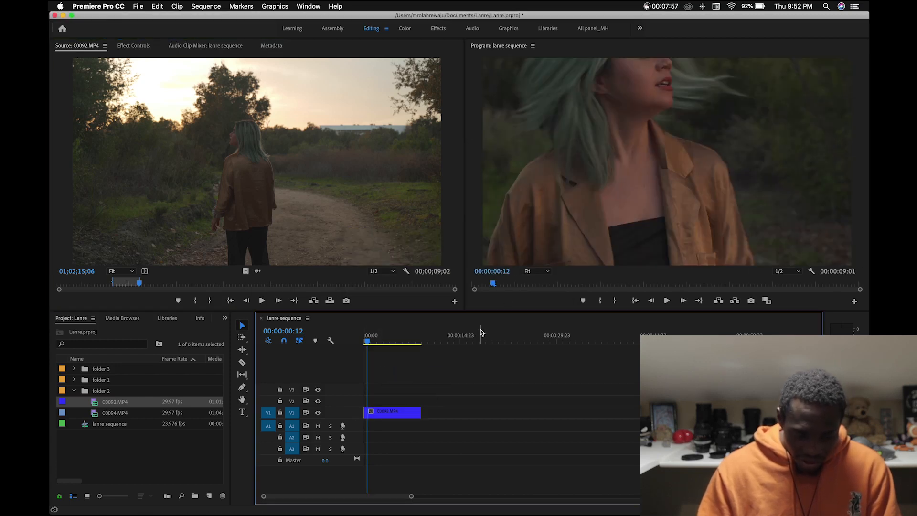
pyautogui.moveTo(371, 342)
pyautogui.mouseDown()
pyautogui.moveTo(416, 344)
pyautogui.moveTo(374, 341)
pyautogui.mouseUp()
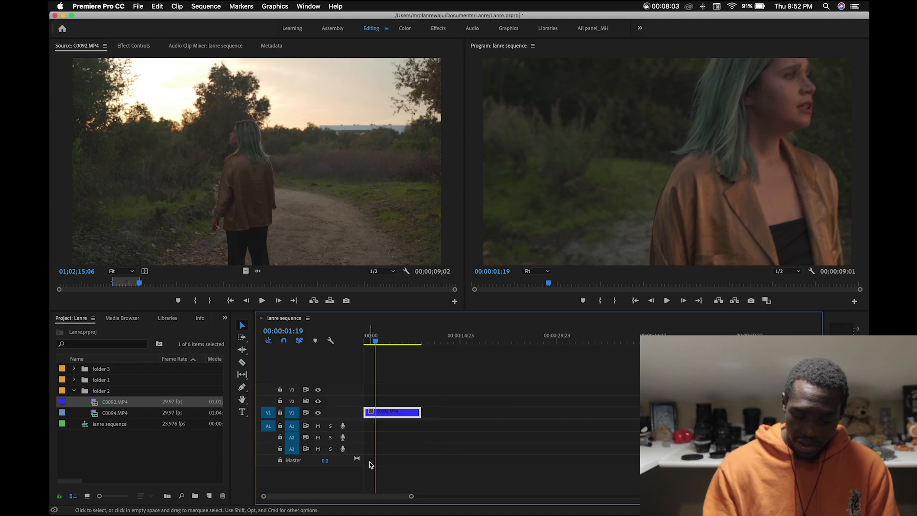
pyautogui.press('Delete')
# Place the marked C0092.MP4 range with both video and audio at the sequence start, keeping the existing sequence settings
pyautogui.click(223, 234)
pyautogui.moveTo(223, 234); pyautogui.dragTo(367, 423)
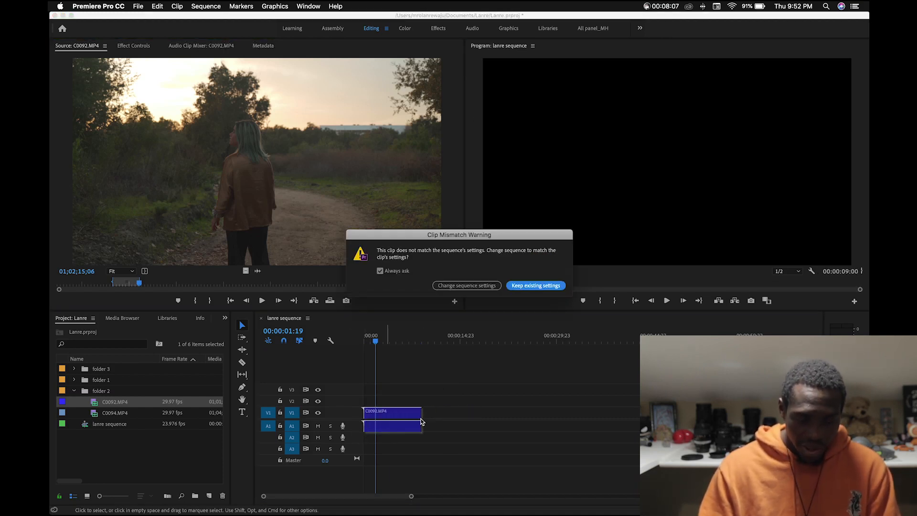
pyautogui.click(559, 285)
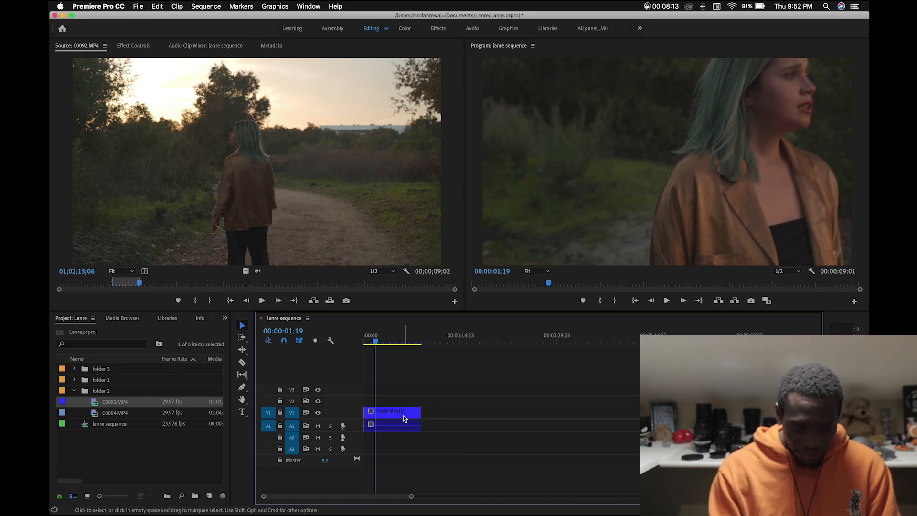
# Set the Scale of the C0092.MP4 clip in the timeline to 50 in Effect Controls
pyautogui.click(415, 412)
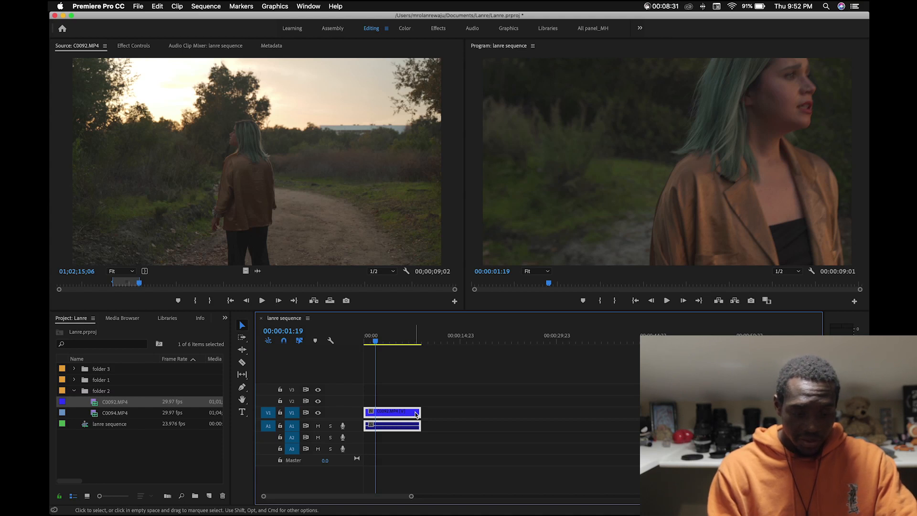
pyautogui.click(137, 46)
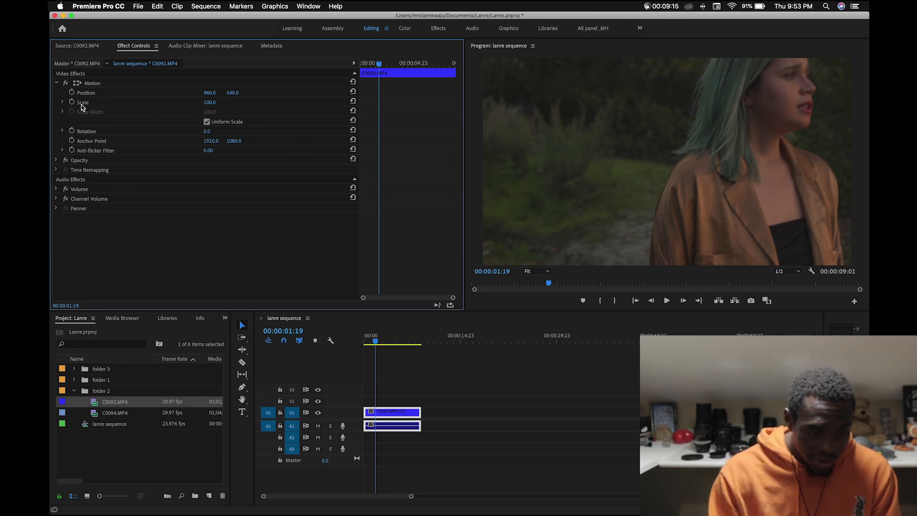
pyautogui.click(215, 99)
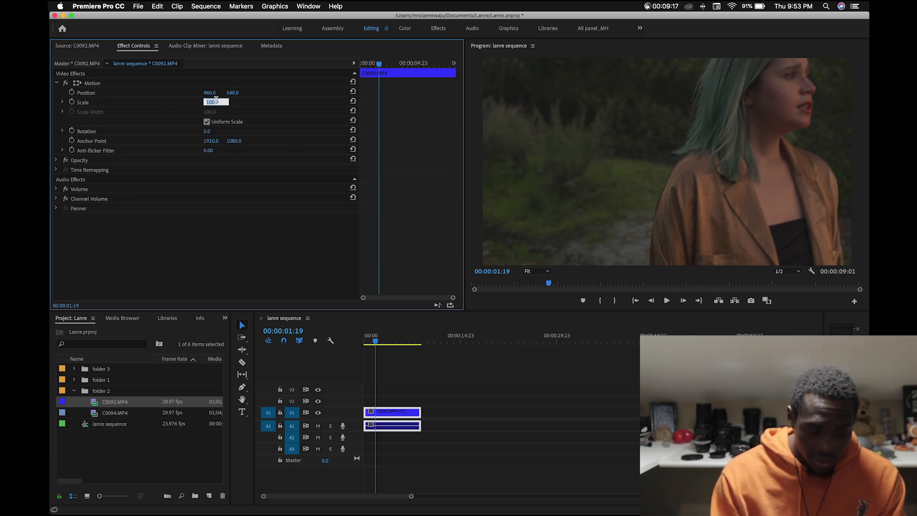
pyautogui.write('50')
pyautogui.press('Return')
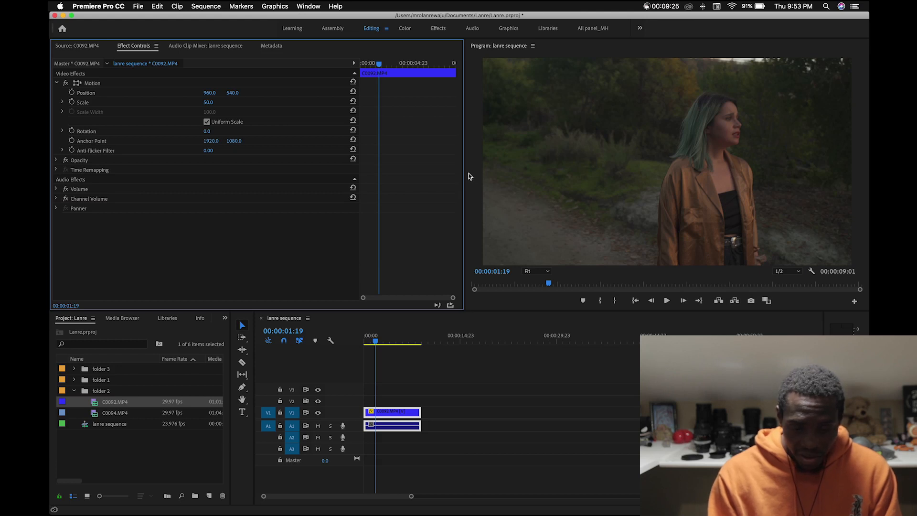
# Compare the scaled clip with its source framing, play the sequence from the start, and return the playhead to the beginning
pyautogui.click(77, 47)
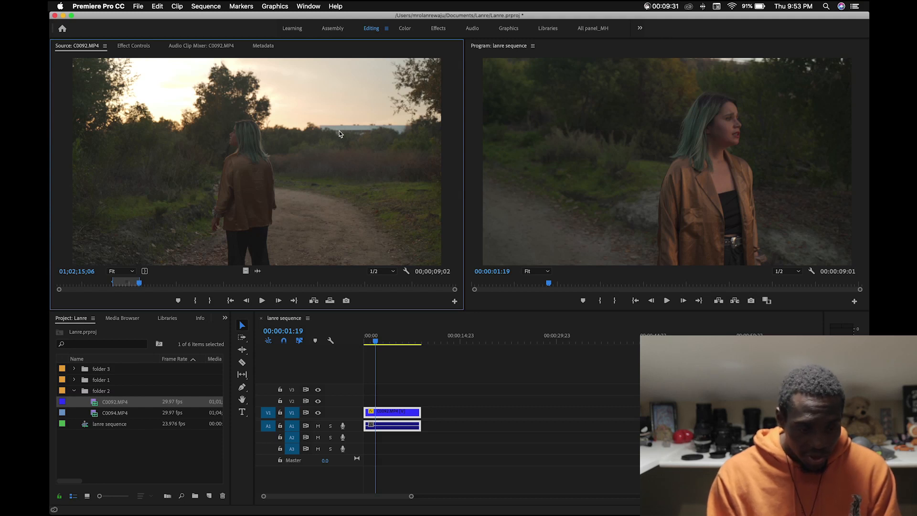
pyautogui.click(136, 46)
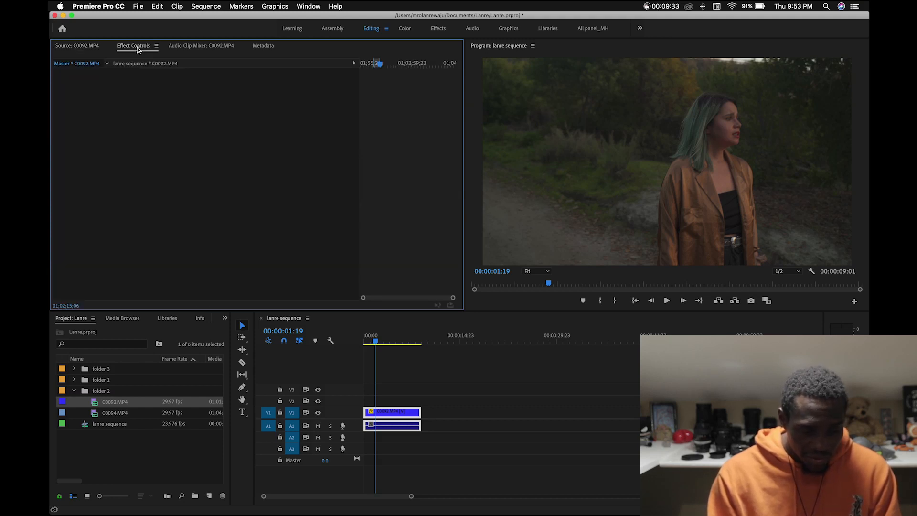
pyautogui.click(385, 341)
pyautogui.moveTo(387, 344); pyautogui.dragTo(334, 333)
pyautogui.press('space')
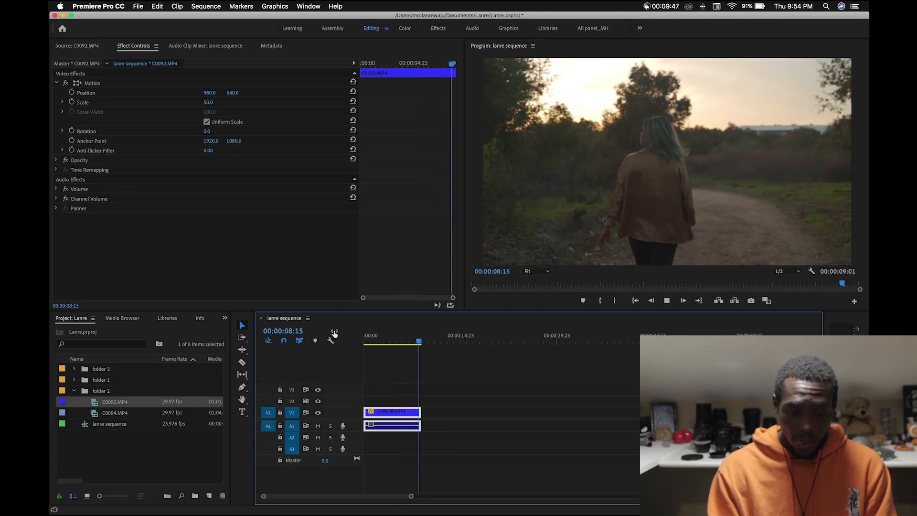
pyautogui.press('Home')
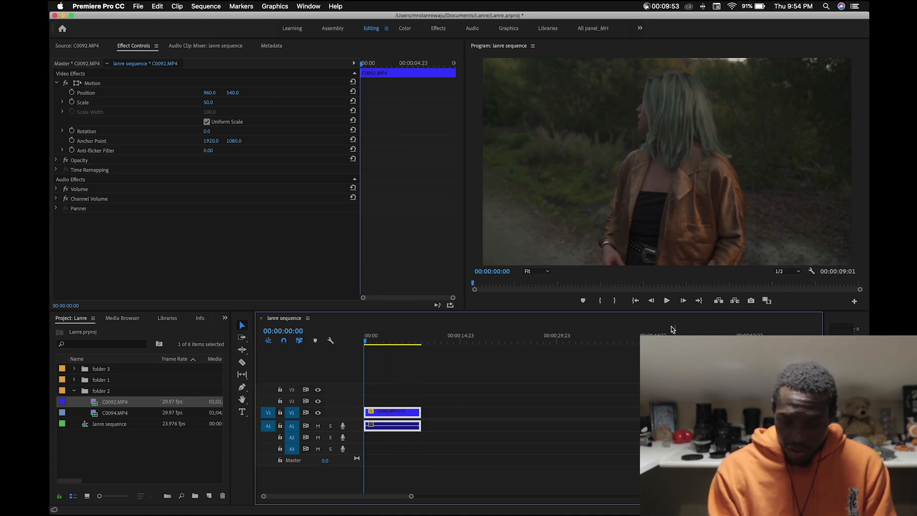
# Add the Loop Playback control to the Program Monitor's transport controls and accept the customized layout
pyautogui.click(854, 301)
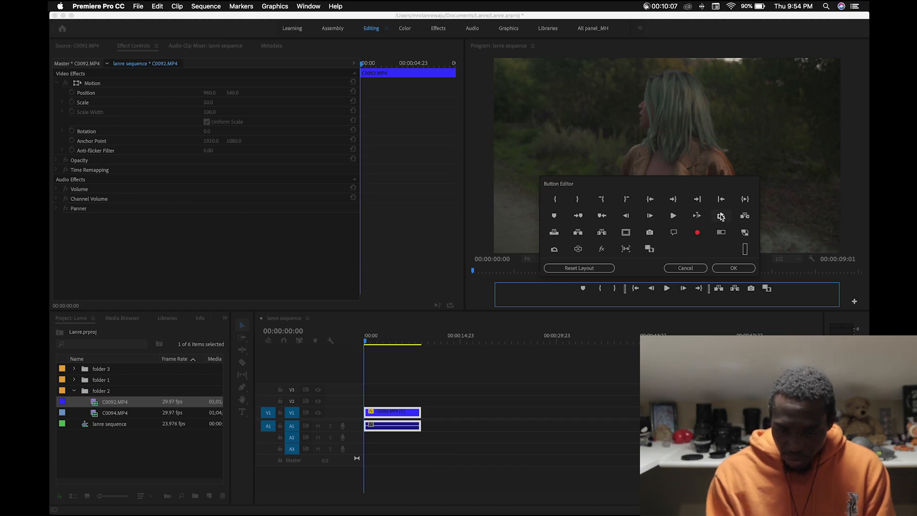
pyautogui.moveTo(722, 220); pyautogui.dragTo(785, 302)
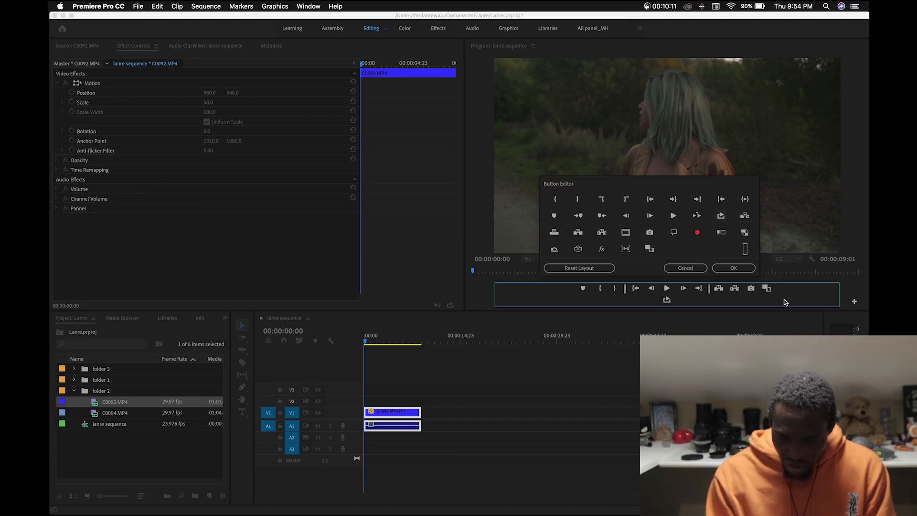
pyautogui.click(747, 270)
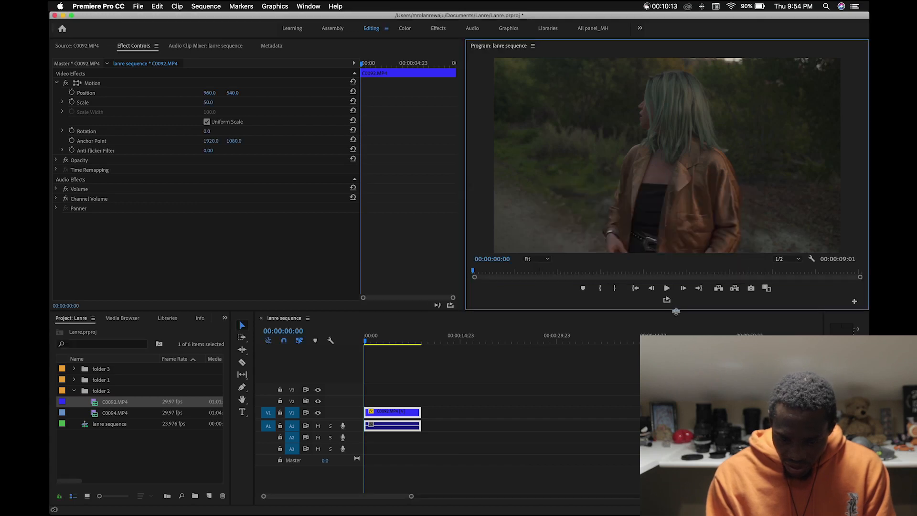
# Turn on Loop Playback for the sequence, play it through past its end, and stop playback near the start
pyautogui.click(666, 300)
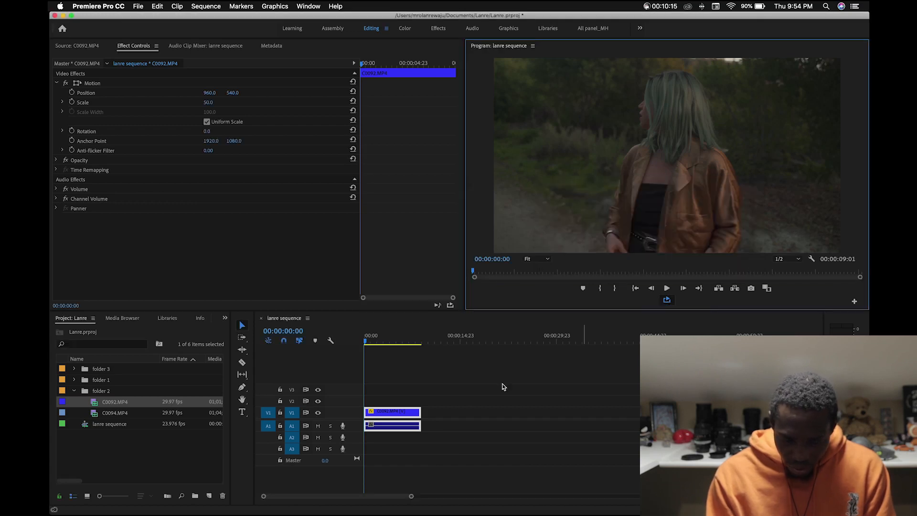
pyautogui.press('space')
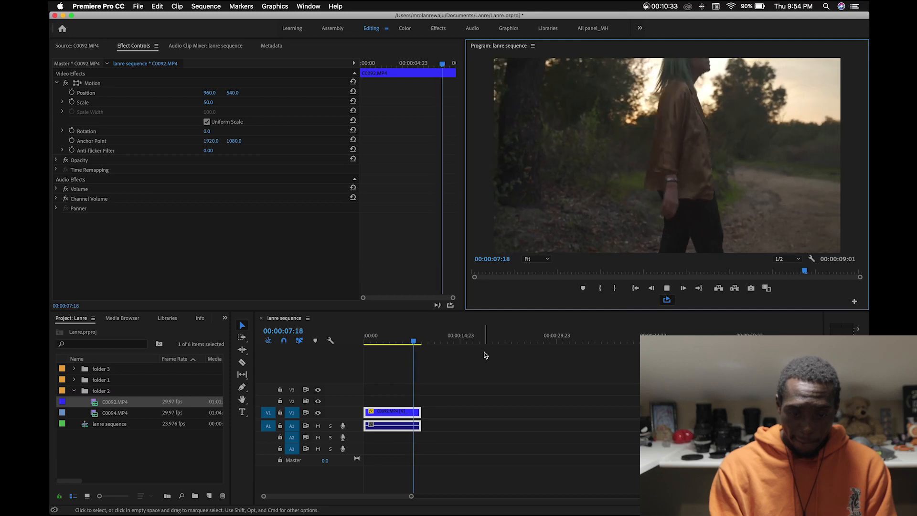
pyautogui.press('space')
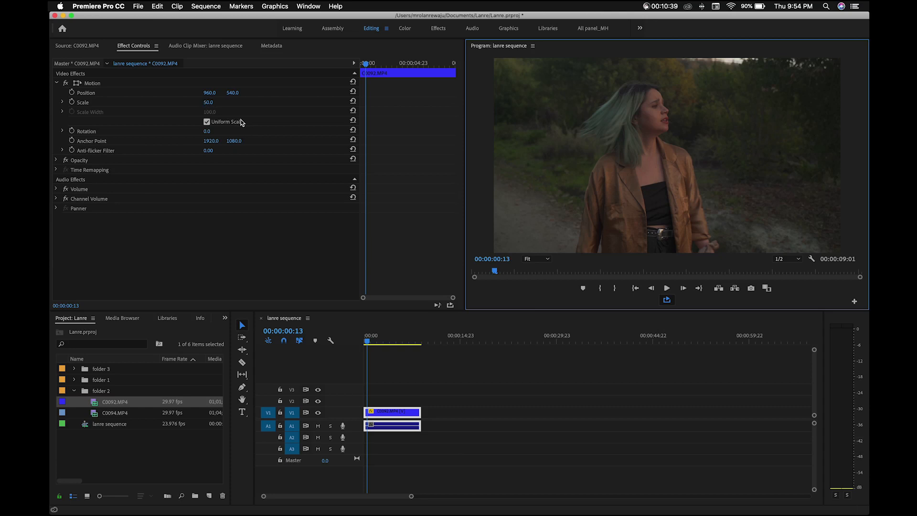
# Shift the C0092.MP4 clip upward in the frame by lowering its vertical Position value in Effect Controls
pyautogui.moveTo(227, 96); pyautogui.dragTo(198, 96)
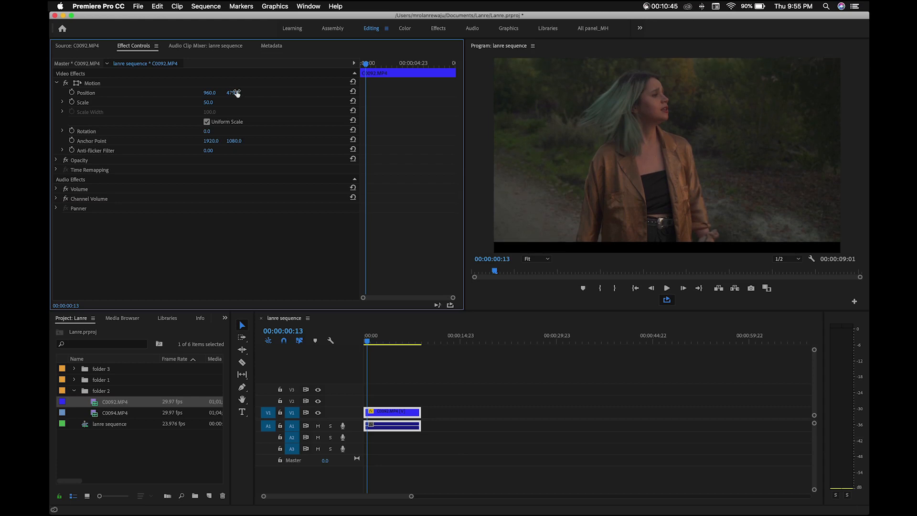